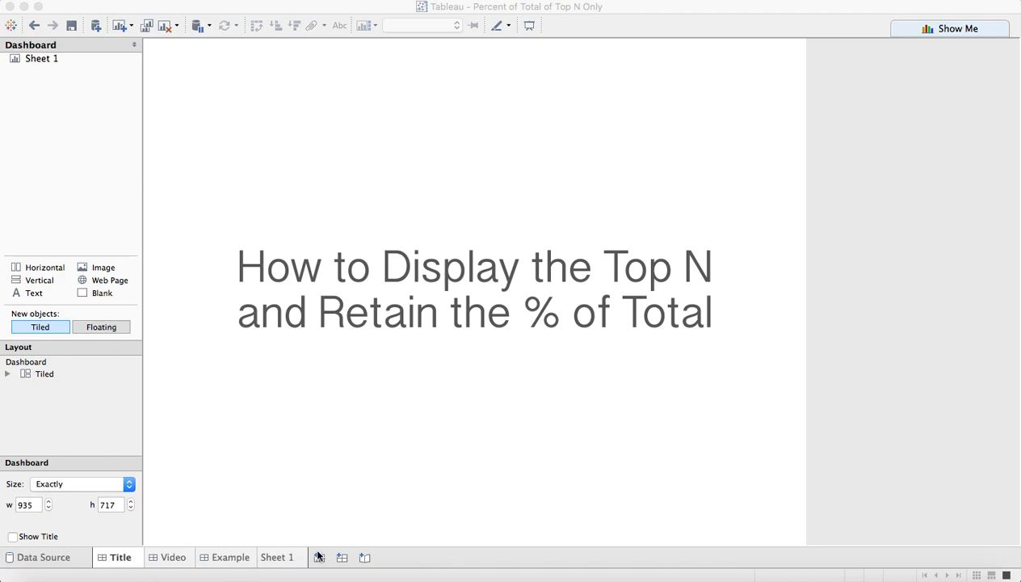
- On Sheet 1, put Region and Product Sub-Category on Rows and SUM(Sales) on Columns as horizontal bars
click(290, 554)
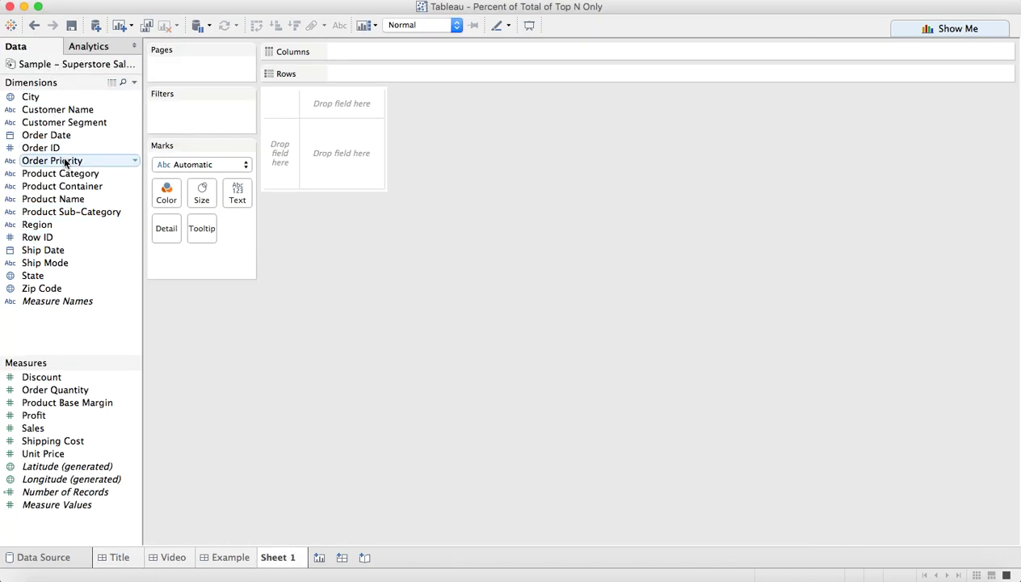
click(50, 229)
drag(50, 229, 271, 162)
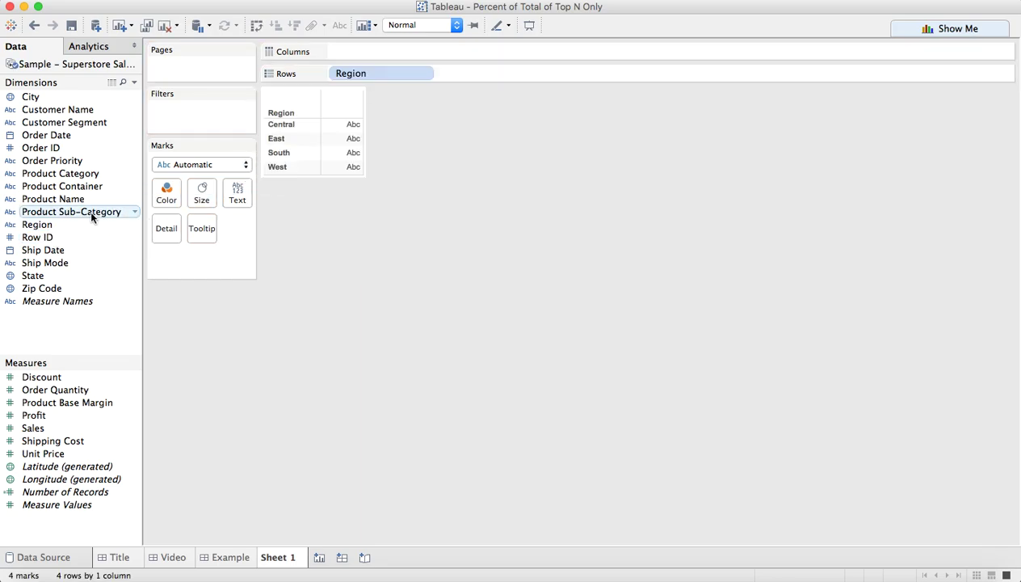
drag(73, 212, 467, 78)
drag(49, 426, 399, 57)
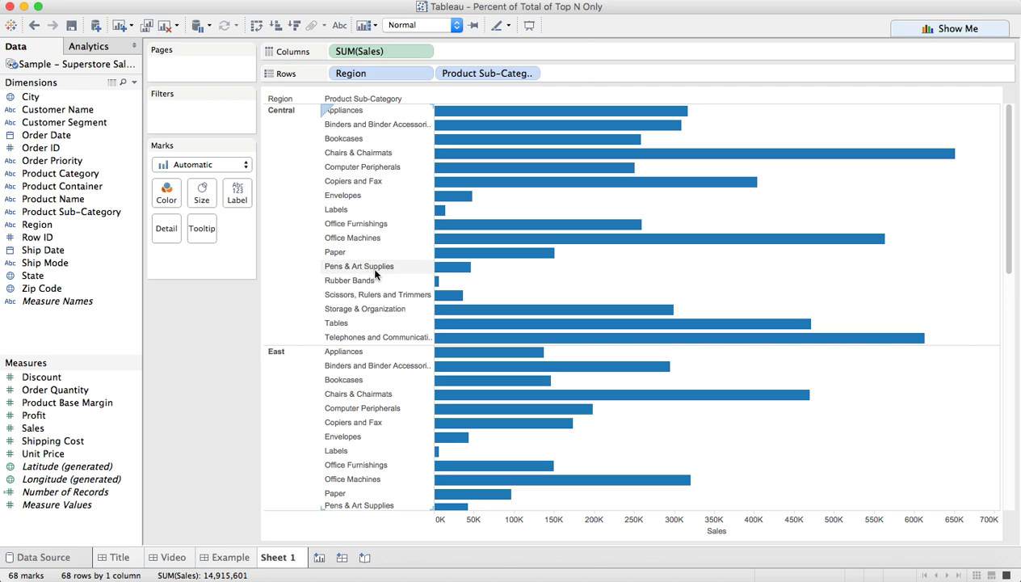
mouse_move(650, 244)
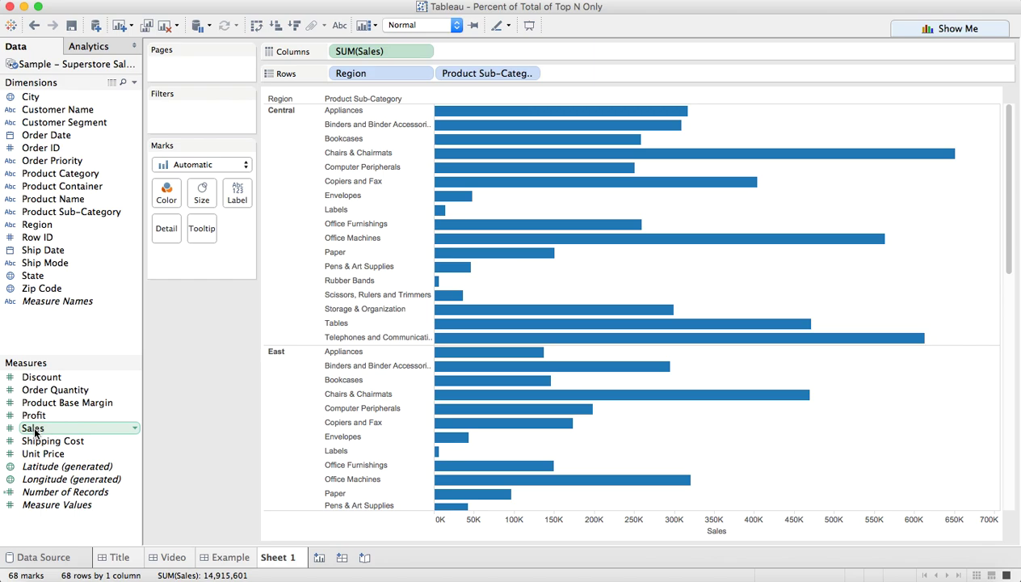
- Label the bars with Sales as Percent of Total along Product Sub-Category, then select and deselect the Central bars
drag(35, 432, 240, 202)
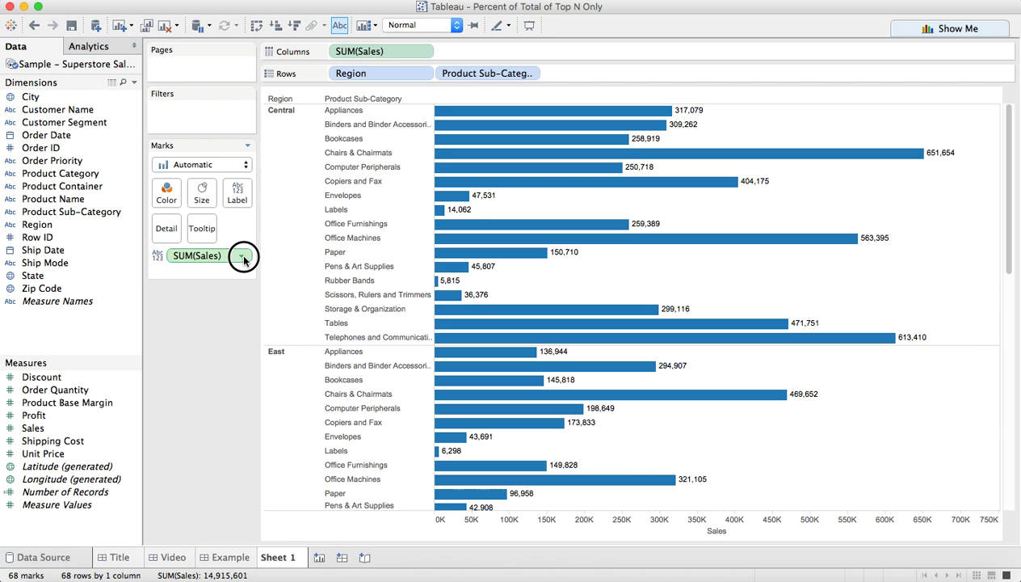
click(243, 257)
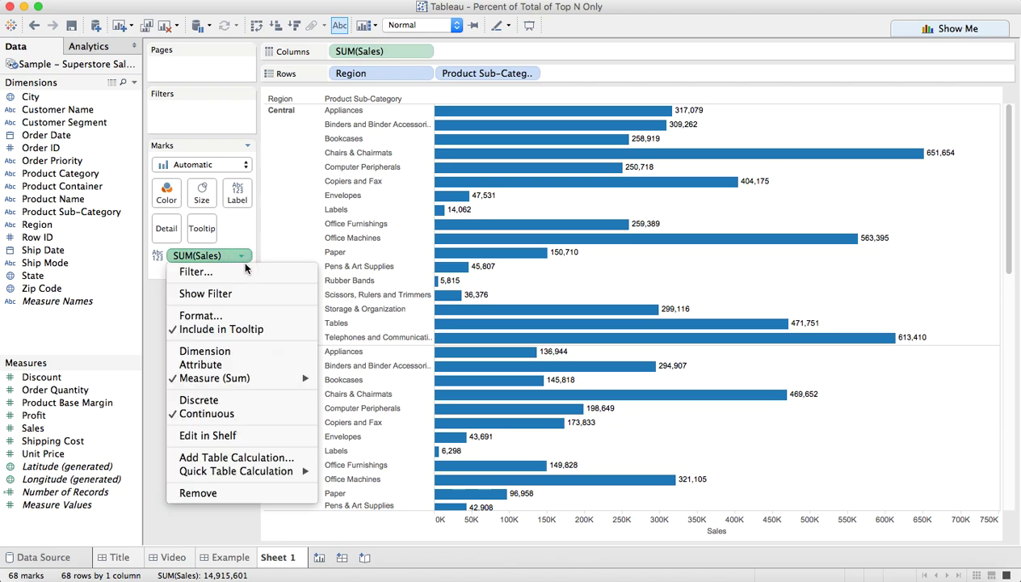
click(260, 456)
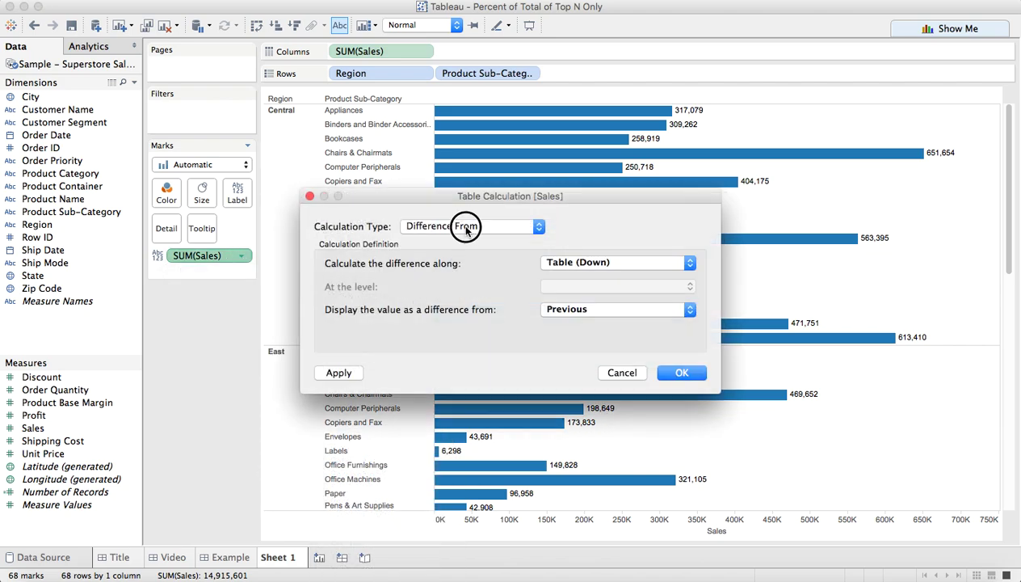
click(467, 229)
click(458, 263)
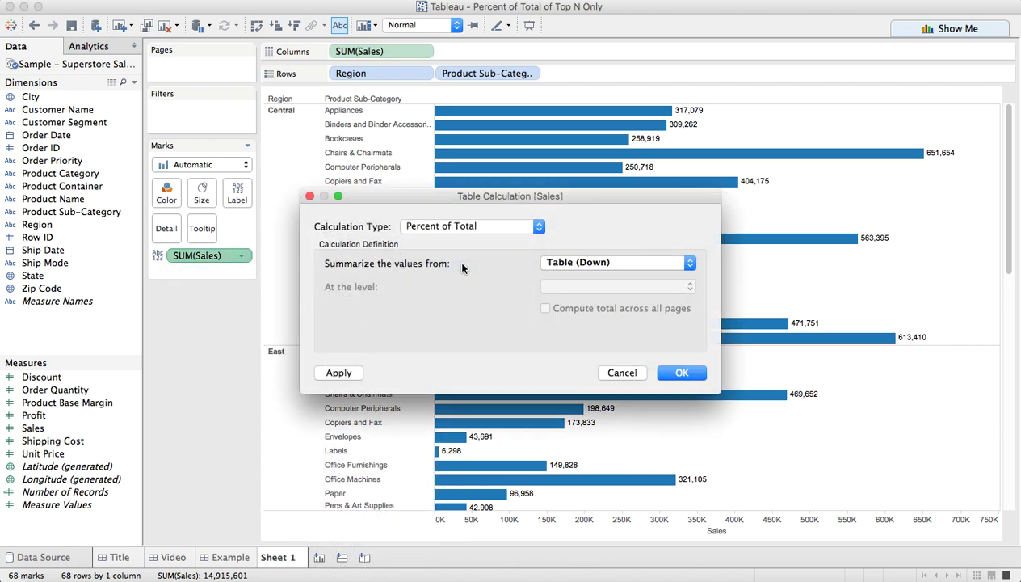
click(588, 264)
click(589, 325)
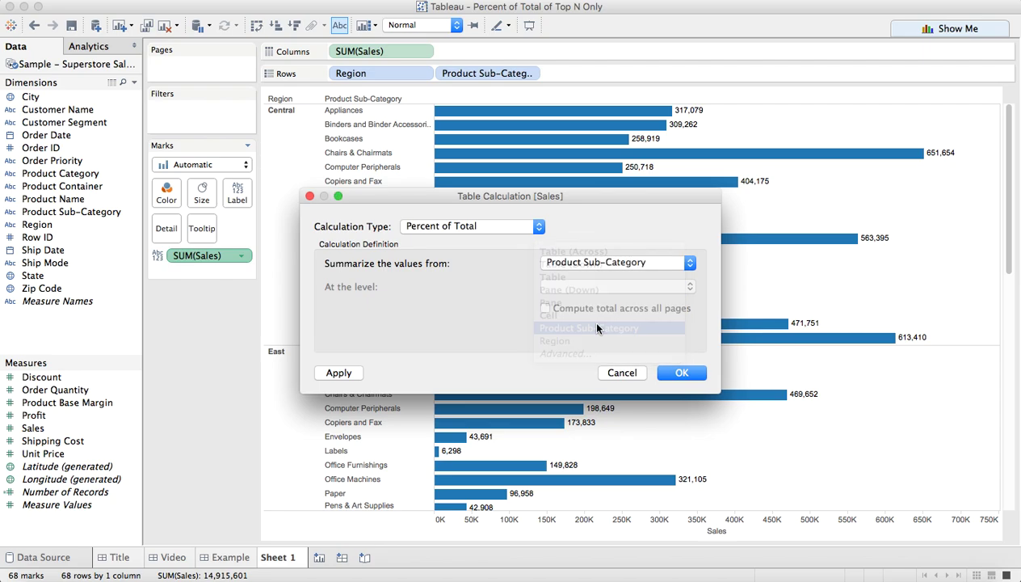
click(679, 374)
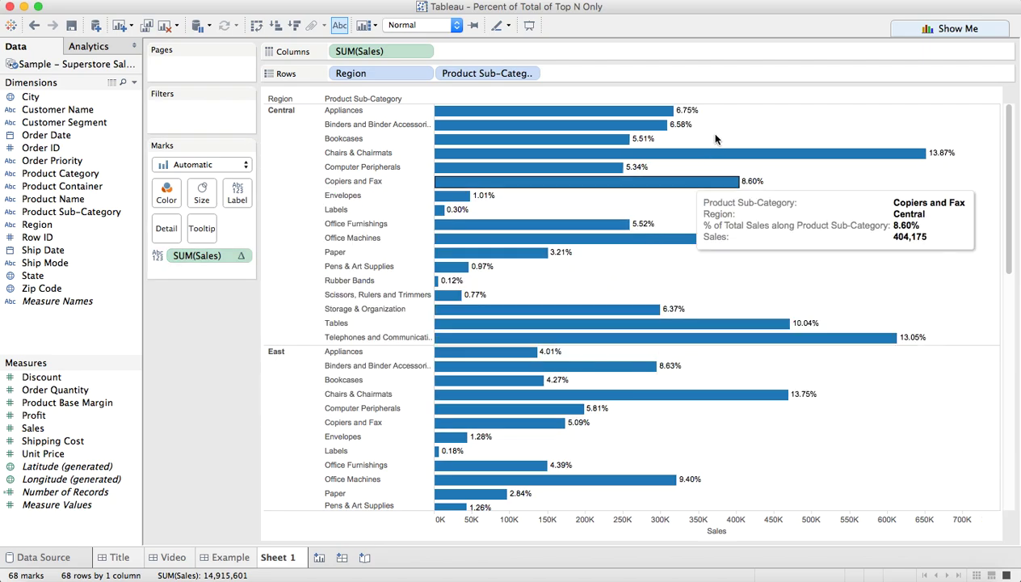
drag(718, 115, 437, 339)
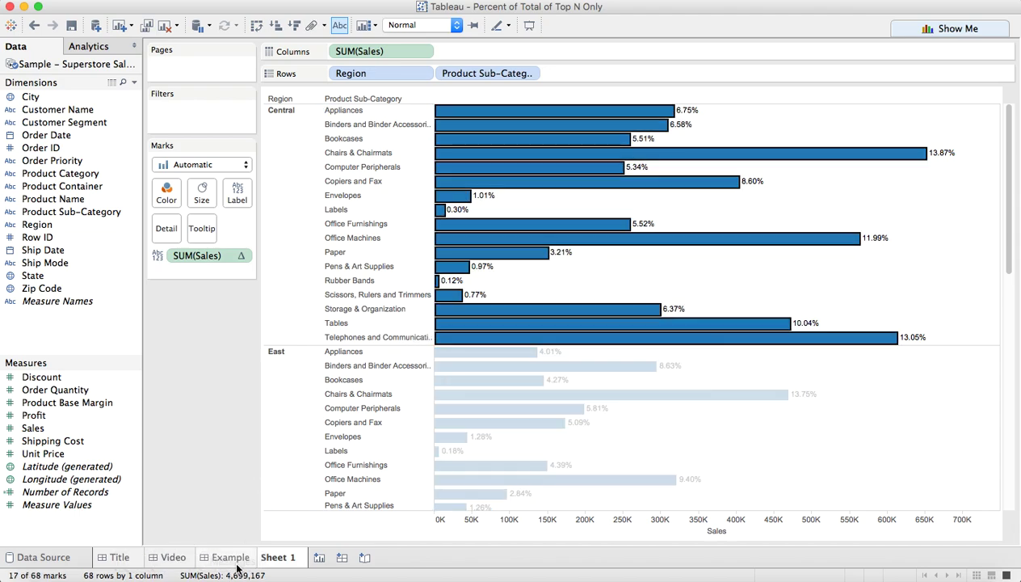
click(545, 289)
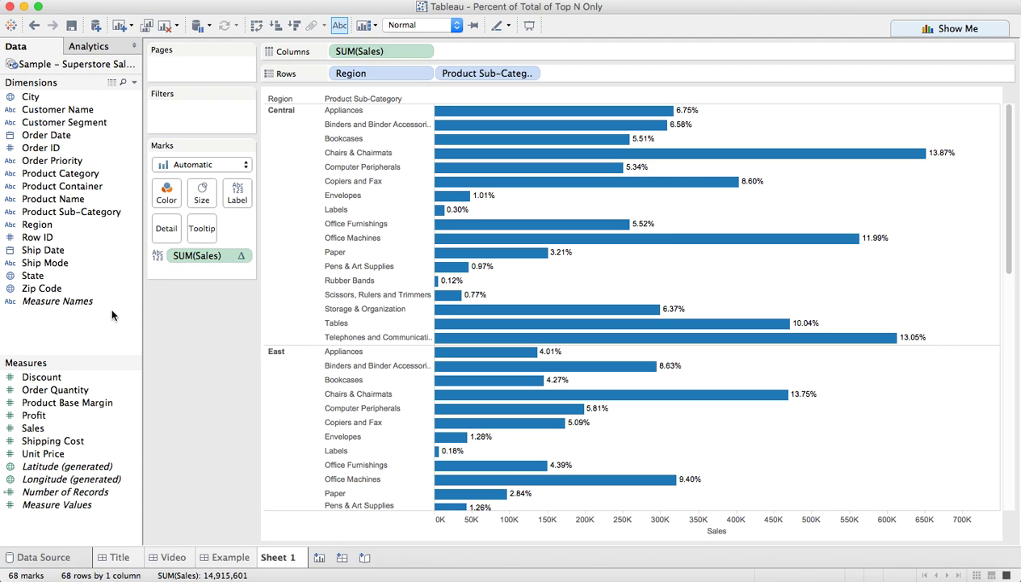
- Create a calculated field 'Rank Sales' with formula RANK(SUM([Sales]))
click(134, 83)
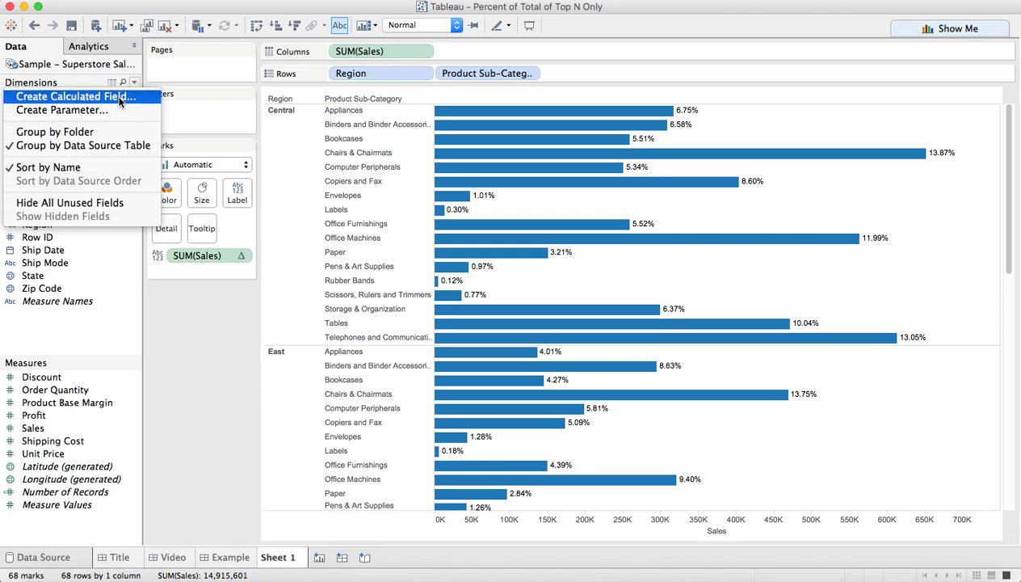
click(120, 97)
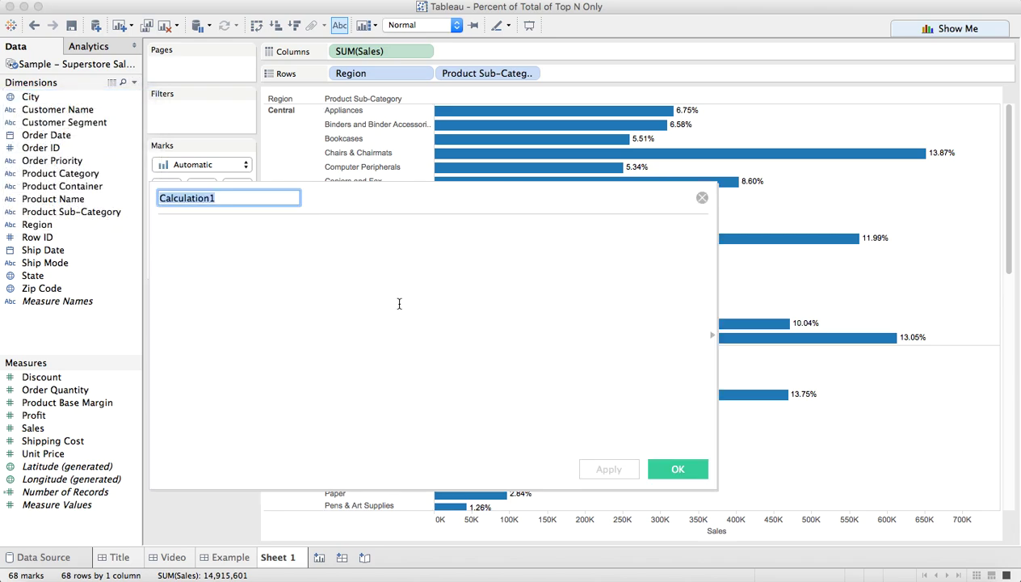
text(Rank Sales)
key(Tab)
text(RANK)
key(Return)
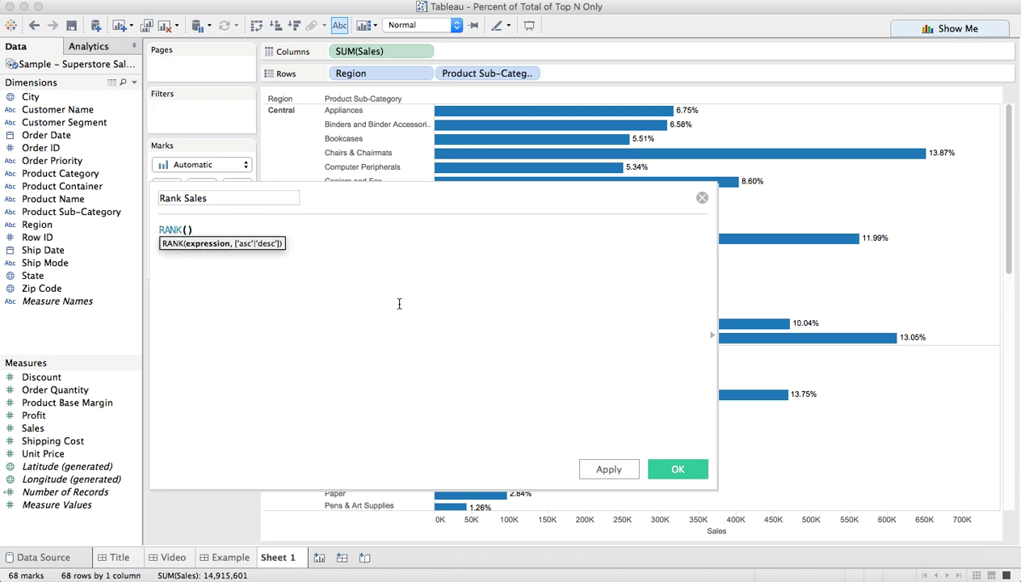
text(SU)
key(Return)
text(sal)
key(Return)
click(671, 475)
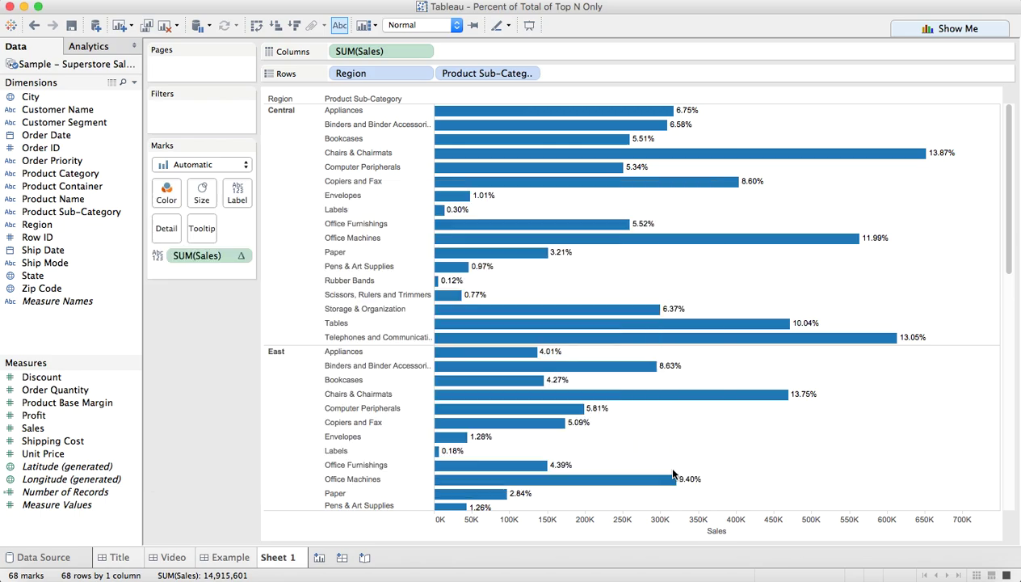
- Convert Rank Sales to discrete and place it on Rows between Region and Product Sub-Category
right_click(39, 426)
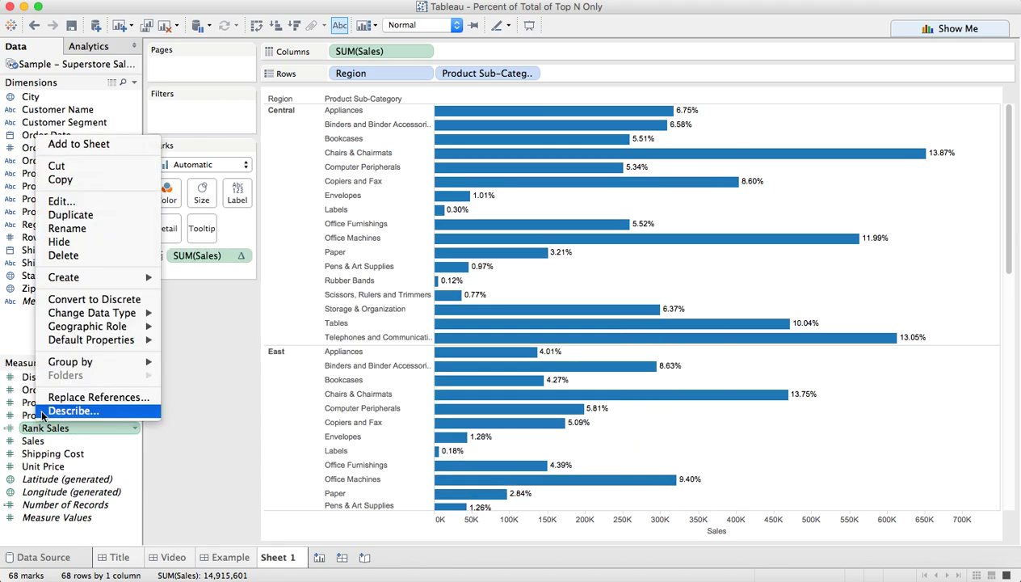
click(81, 301)
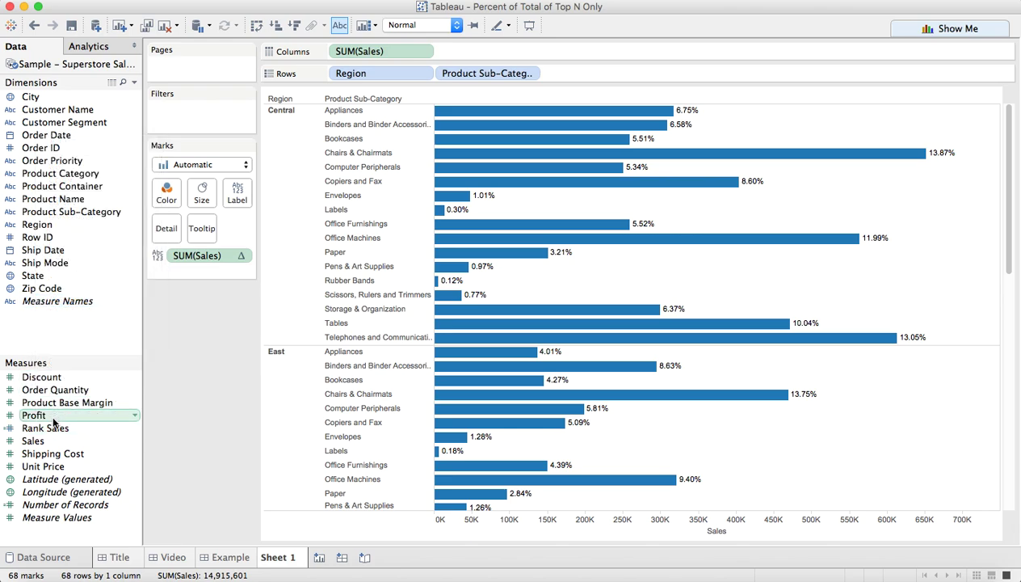
drag(48, 436, 441, 85)
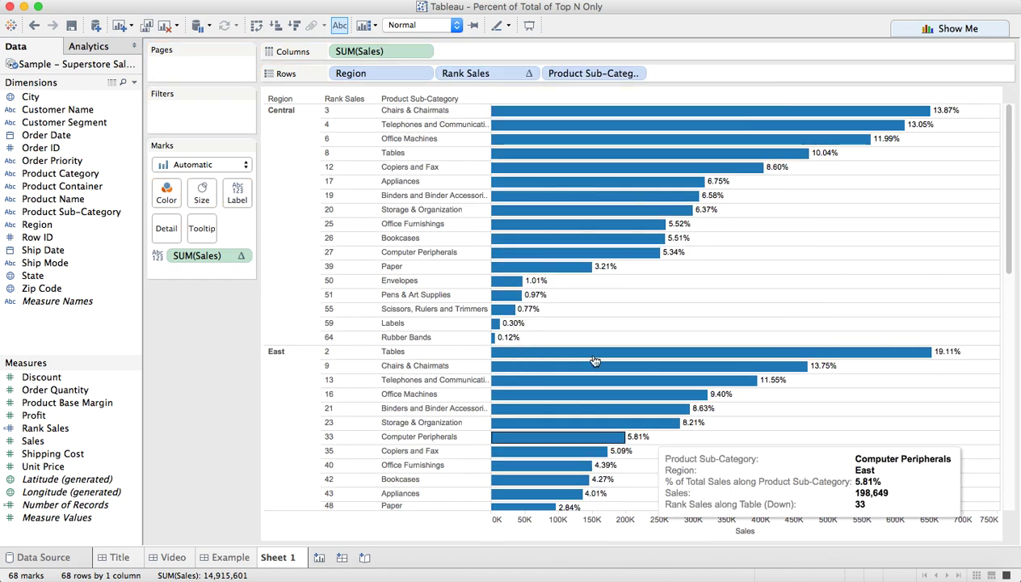
- Set Rank Sales to compute using Advanced, addressing Region and Product Sub-Category
click(528, 73)
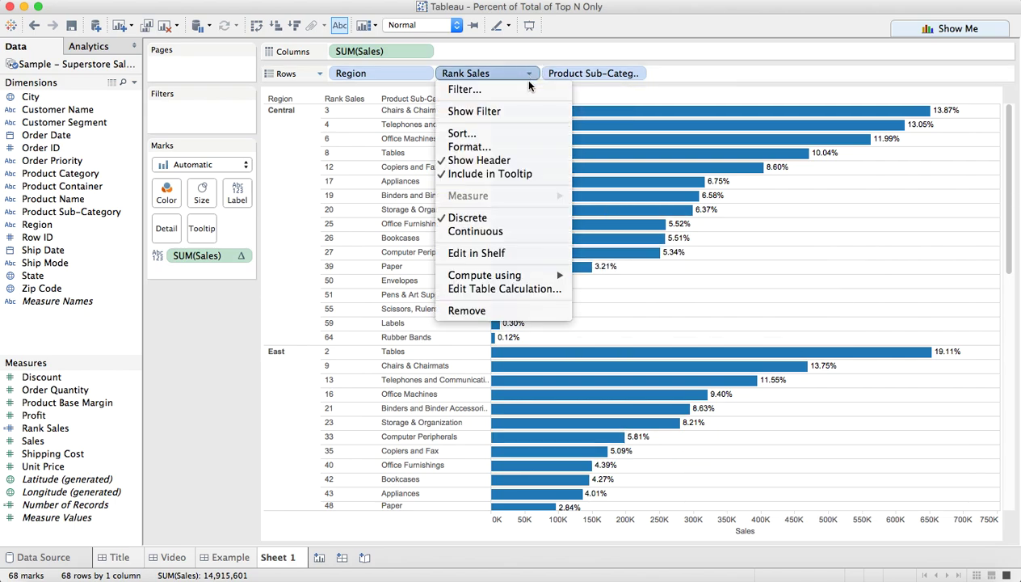
click(508, 289)
click(546, 213)
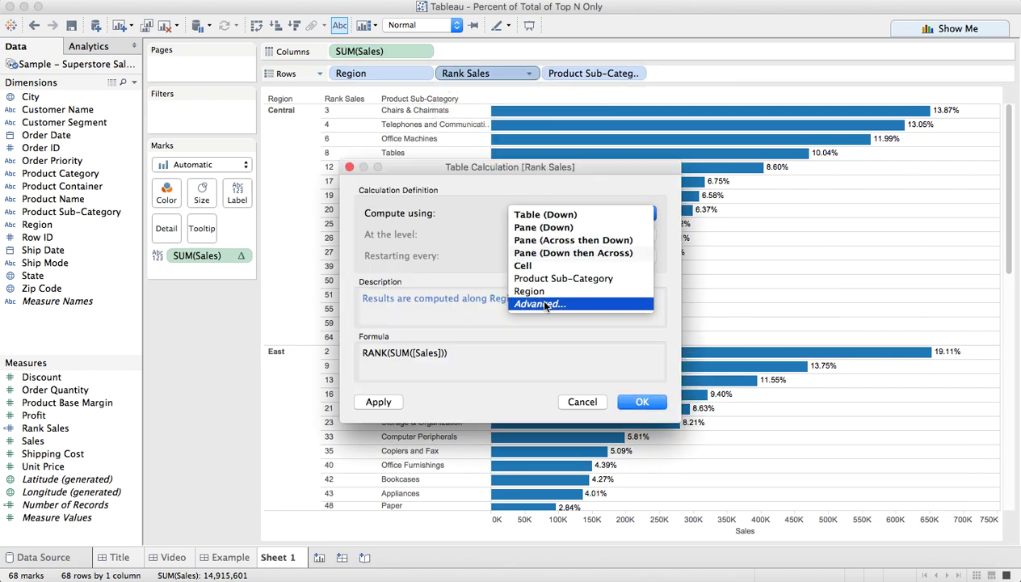
click(537, 297)
click(418, 215)
click(509, 203)
click(510, 203)
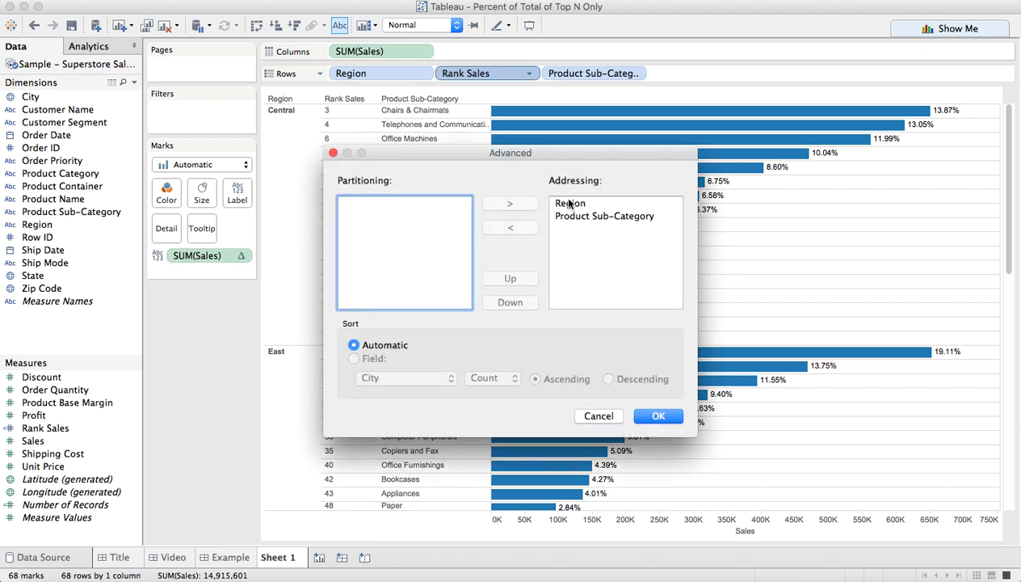
click(658, 416)
- Make the Rank Sales ranking restart every Region and apply it
click(522, 257)
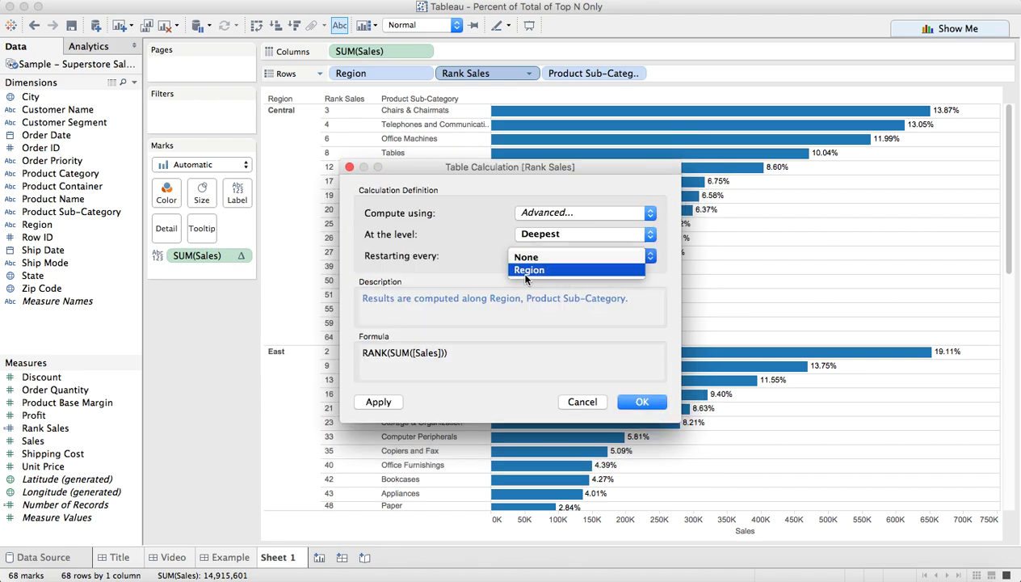
click(527, 270)
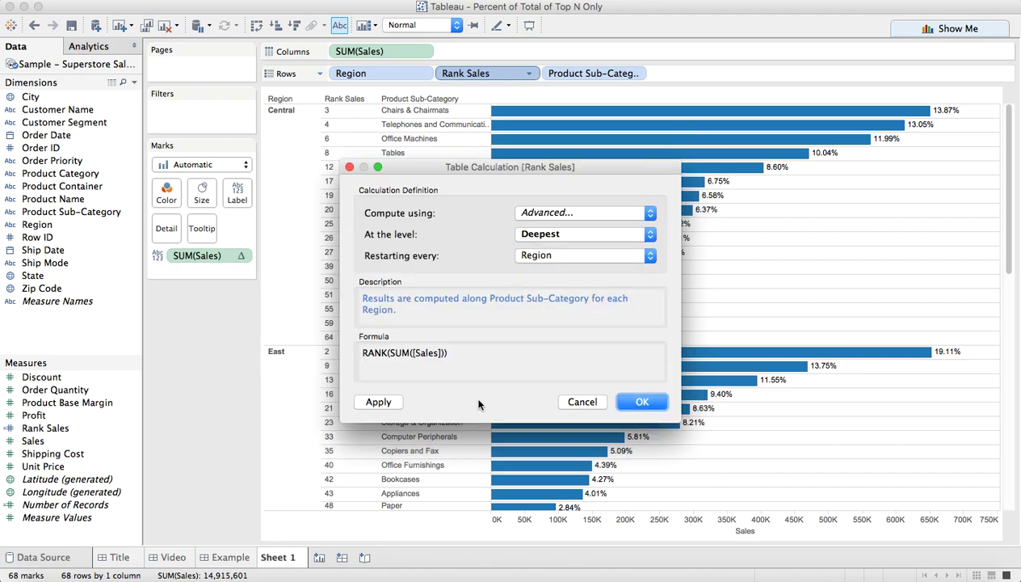
click(657, 404)
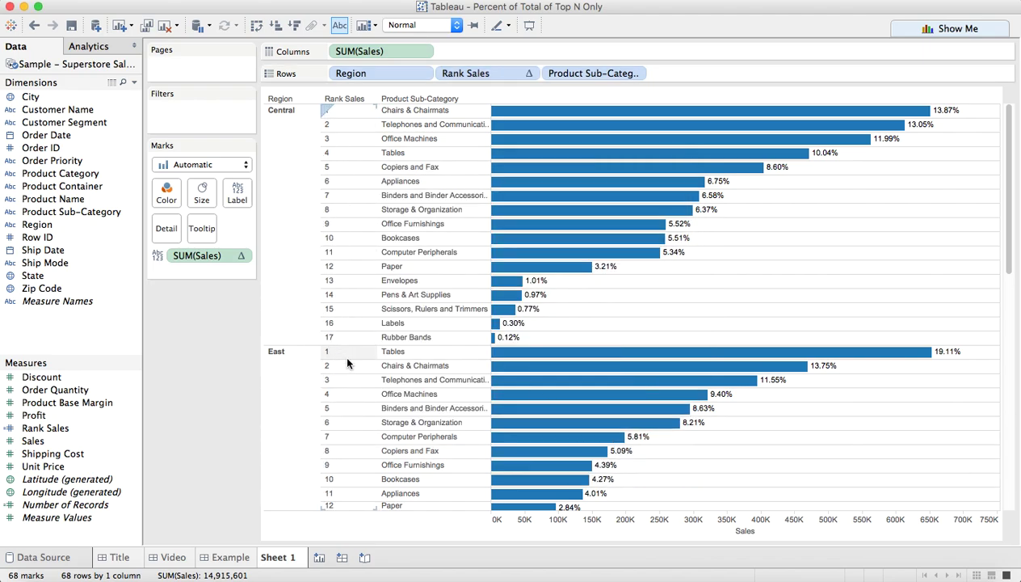
scroll(379, 441, down, 10)
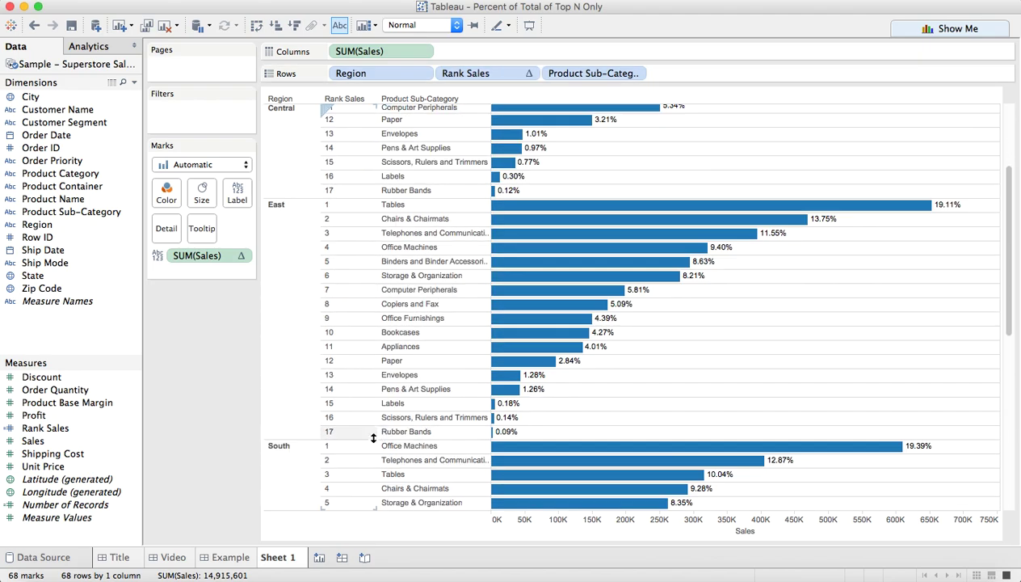
scroll(374, 440, down, 5)
scroll(374, 440, up, 15)
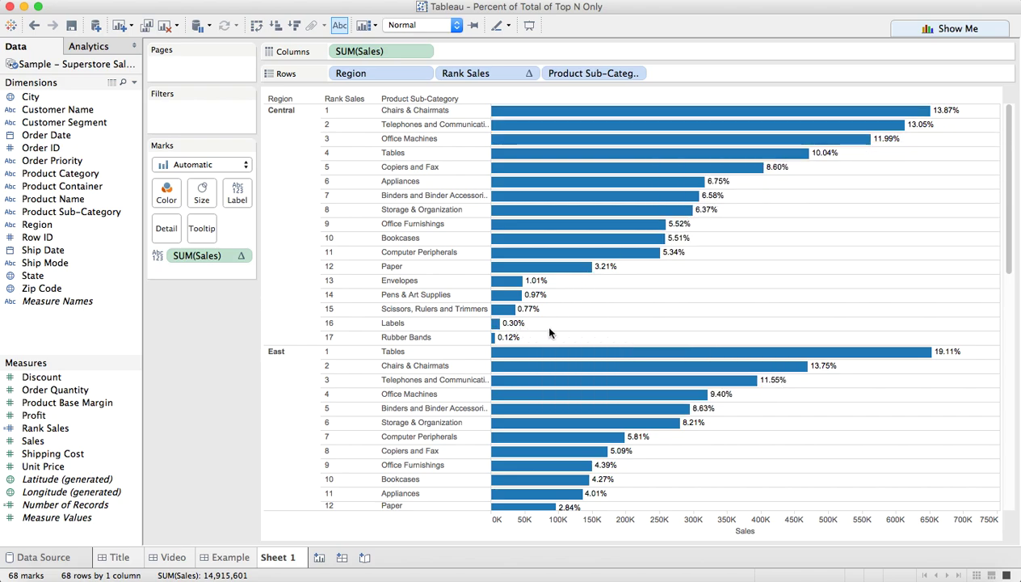
- Format the Sales labels as Percentage with 1 decimal place, then close the Format pane
right_click(204, 255)
click(218, 299)
click(91, 167)
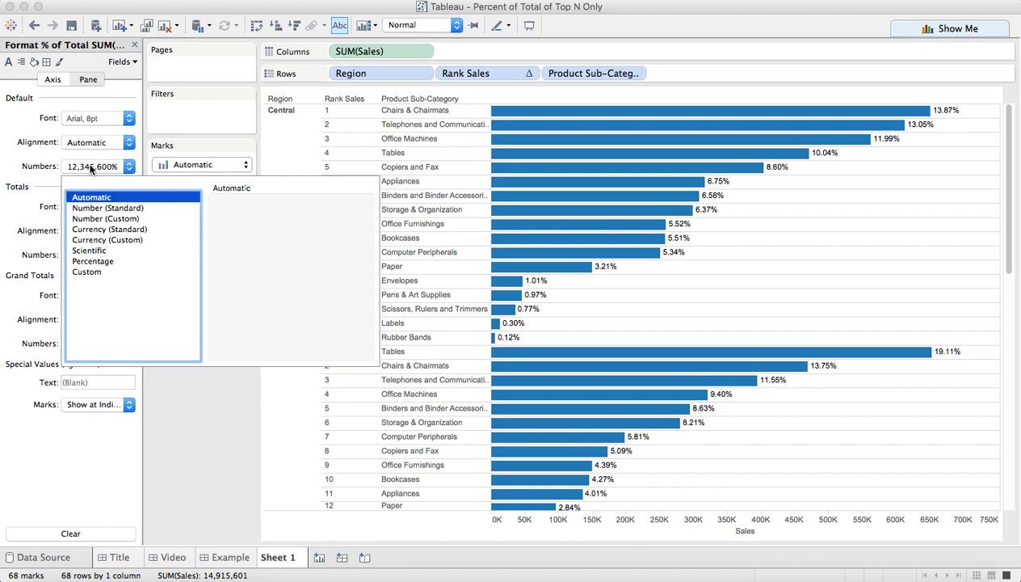
click(113, 261)
click(256, 223)
click(201, 440)
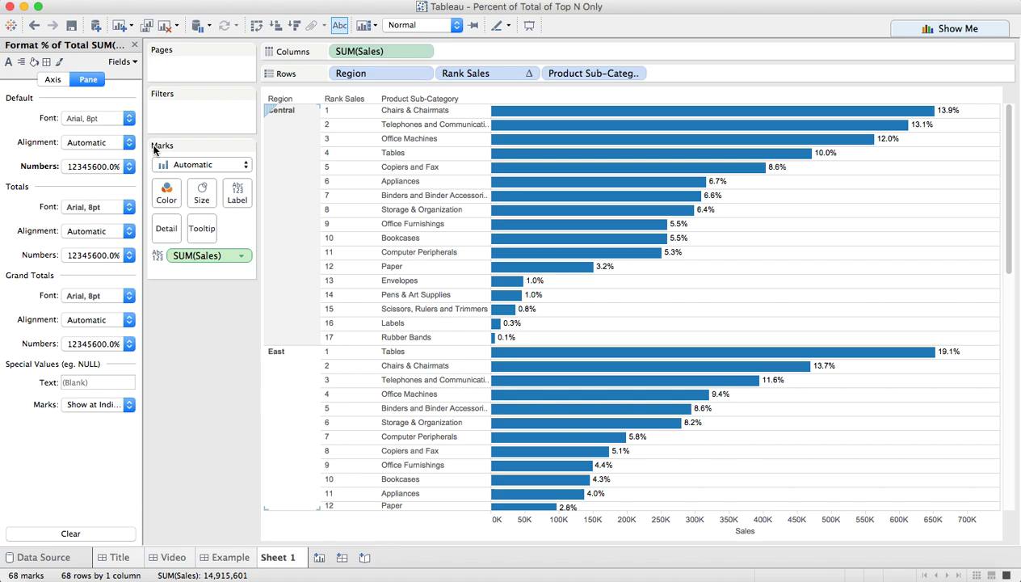
click(134, 45)
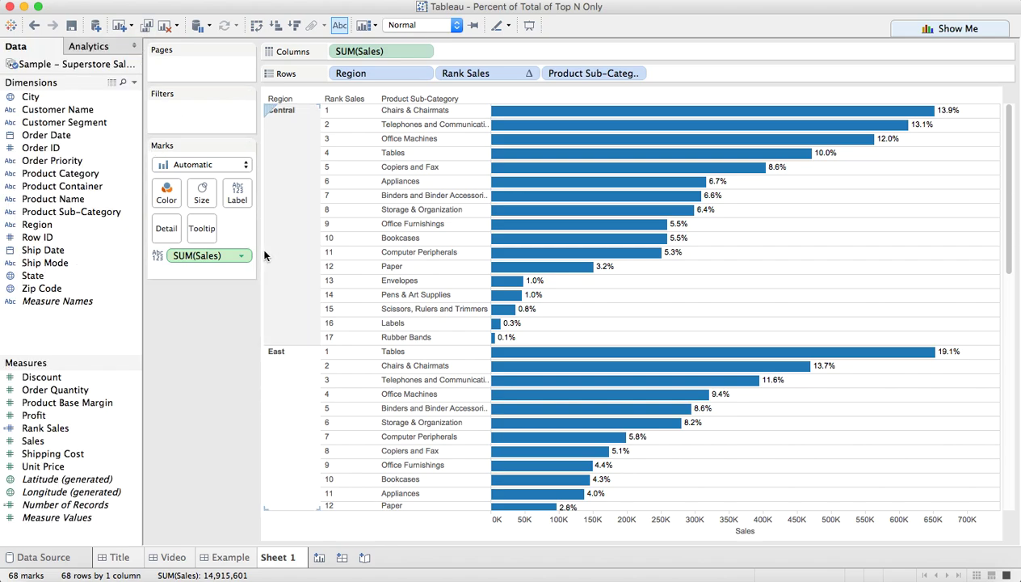
mouse_move(746, 121)
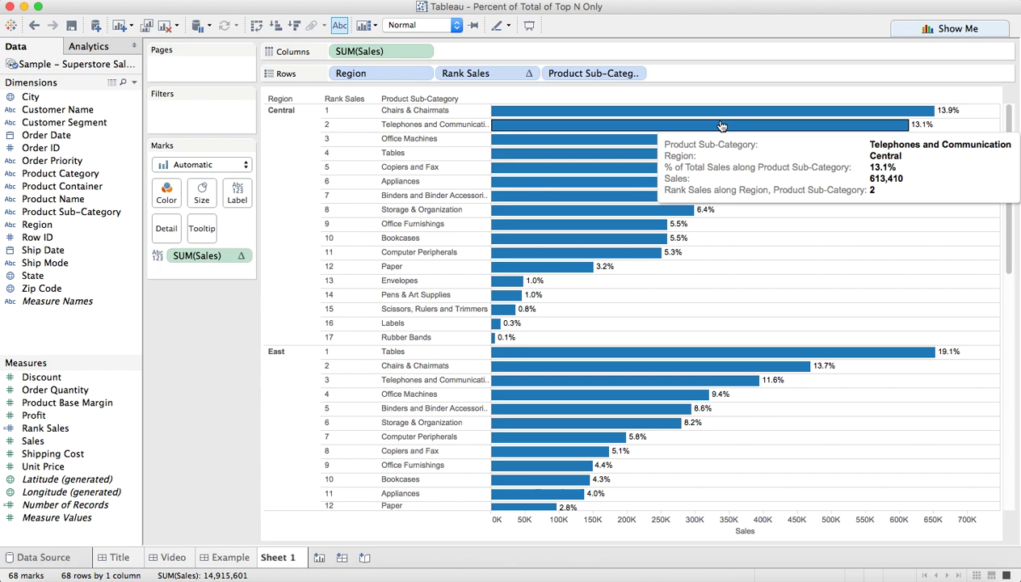
mouse_move(699, 143)
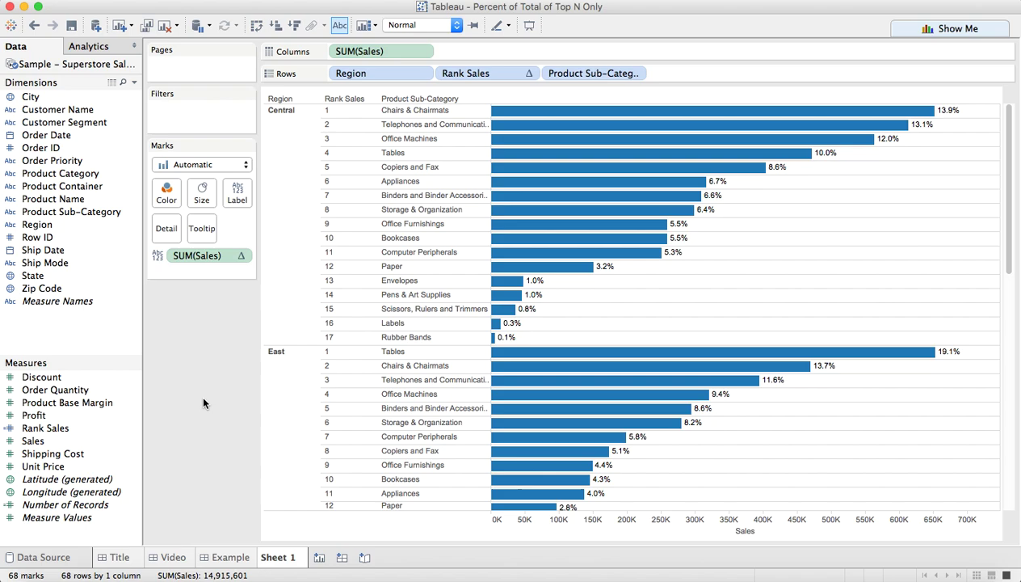
- Create an Integer parameter named 'Top N' with current value 5
click(134, 82)
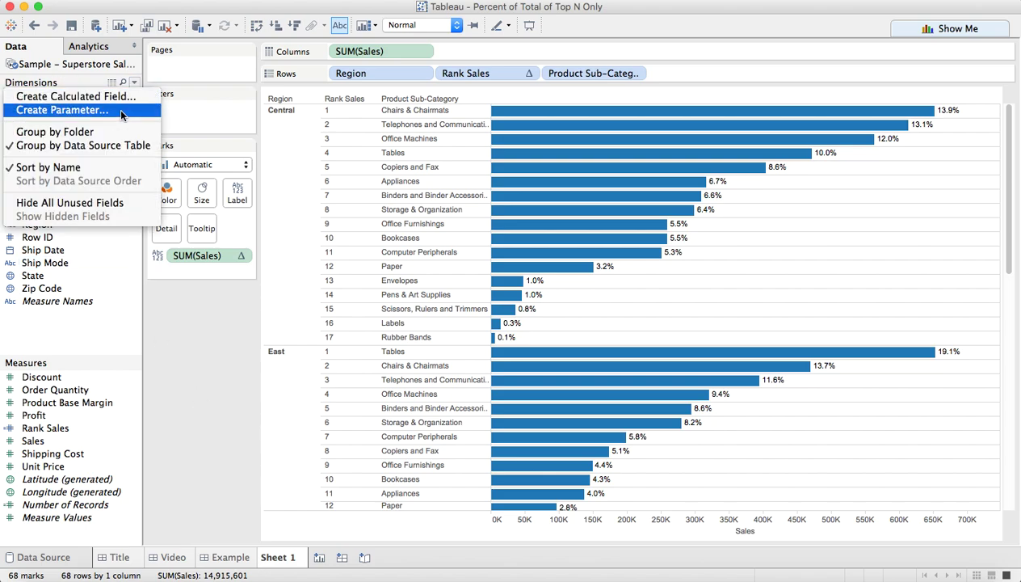
click(121, 111)
text(Top N)
click(441, 260)
click(440, 274)
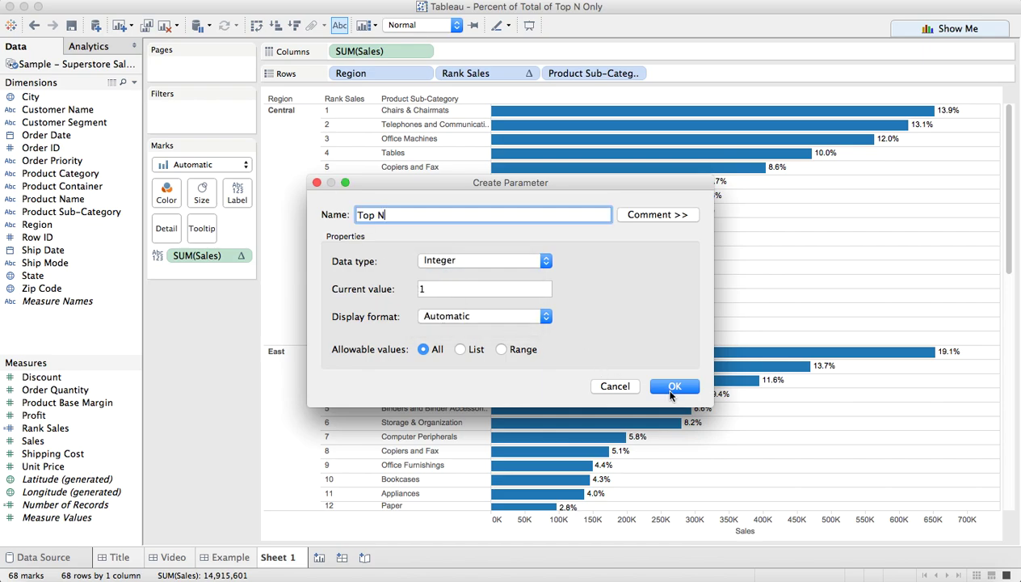
click(449, 292)
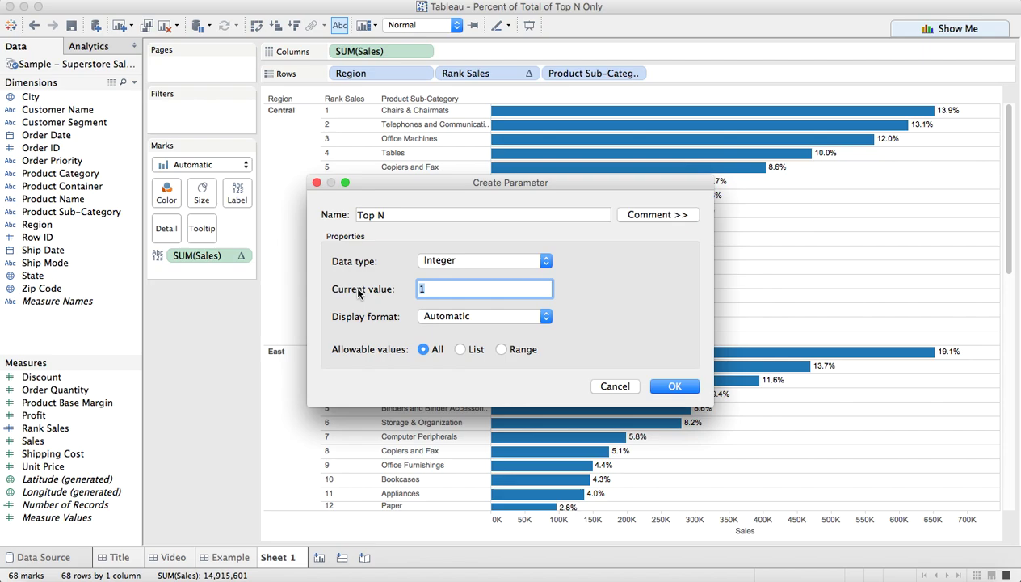
key(BackSpace)
text(5)
click(674, 386)
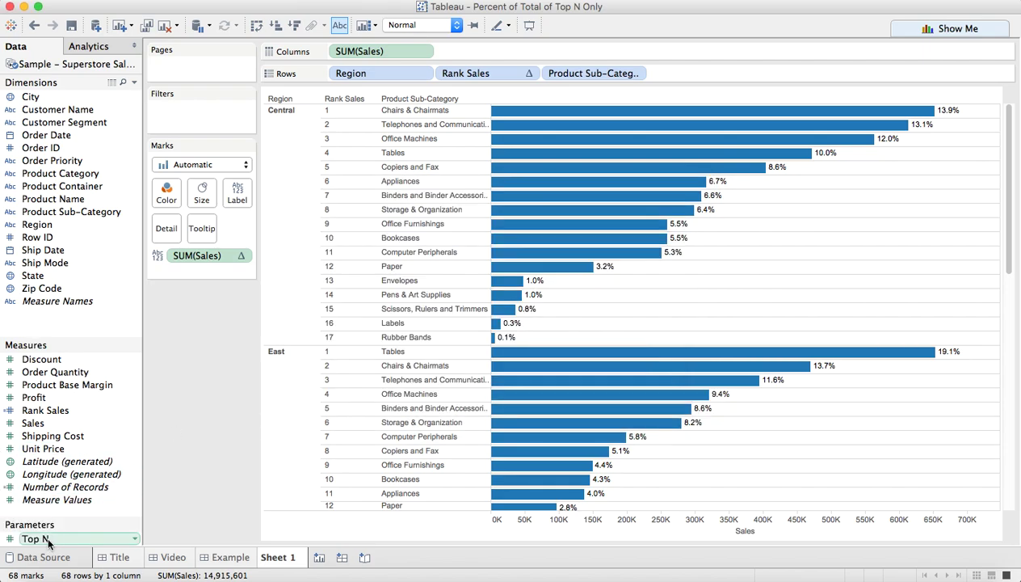
- Show the Top N parameter control beside the chart, leaving its value at 5
right_click(48, 540)
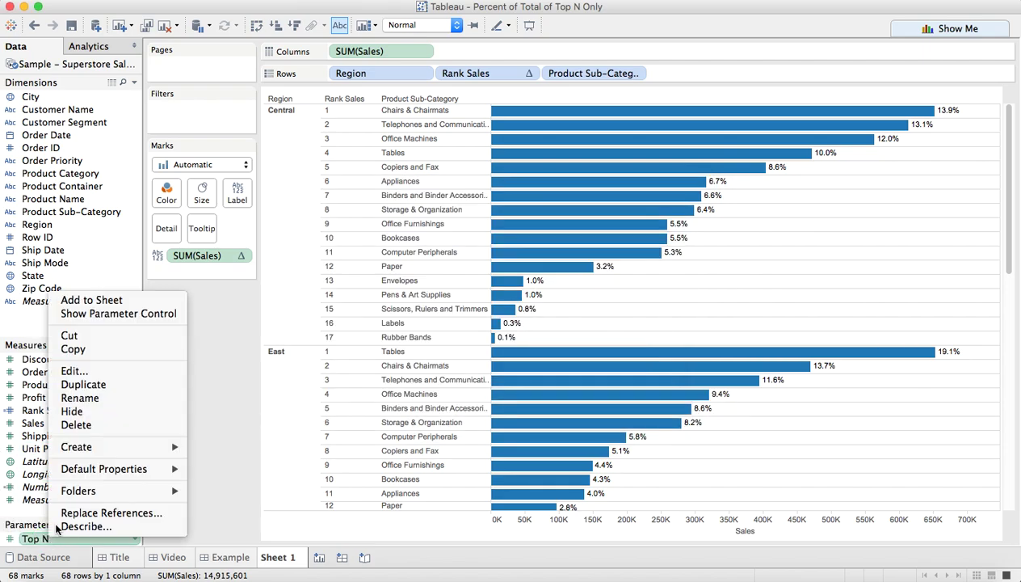
click(107, 316)
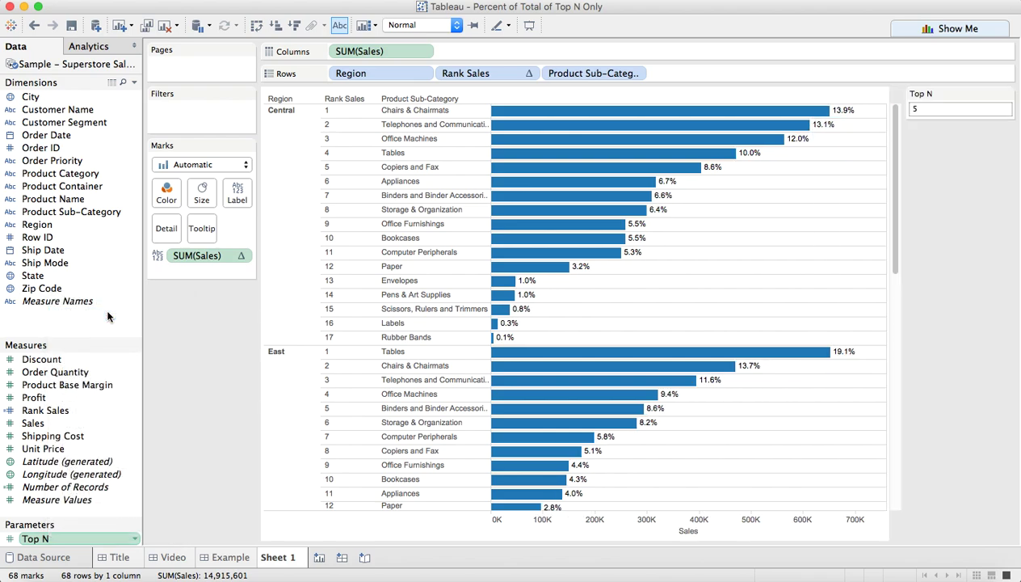
click(914, 109)
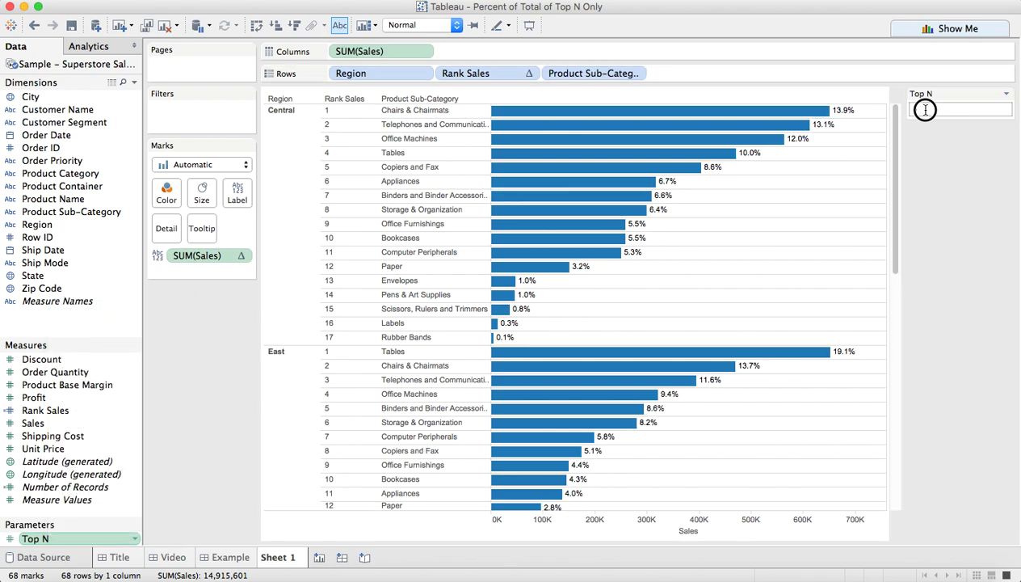
click(960, 178)
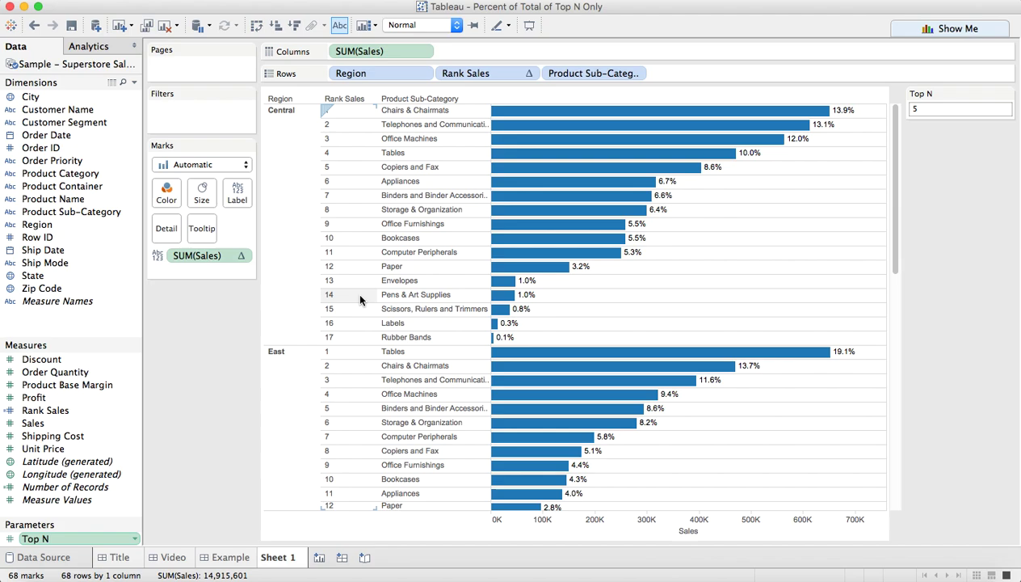
- Create the calculated field 'Rank to Show' with formula [Rank Sales]<=[Top N]
click(134, 83)
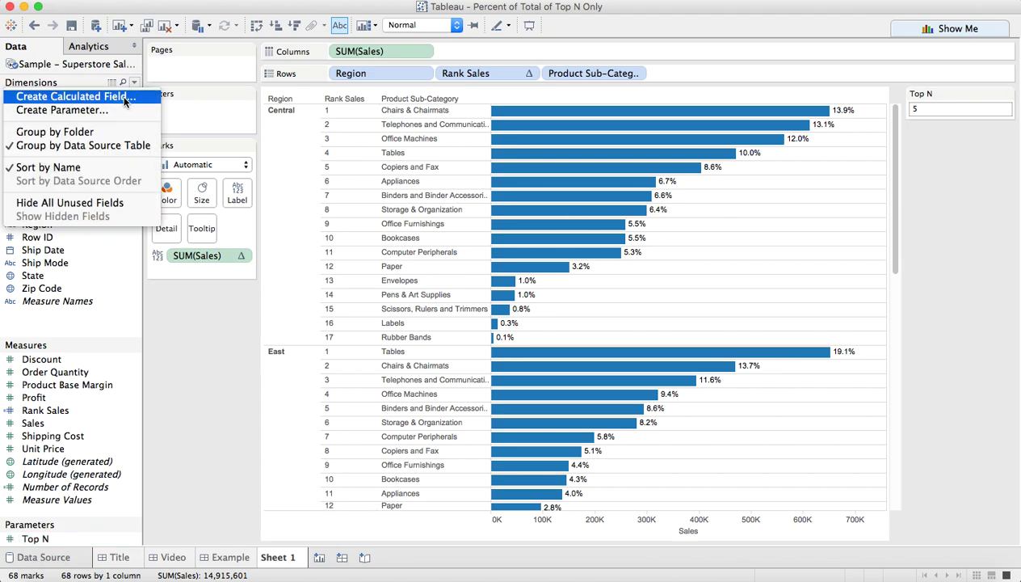
click(124, 99)
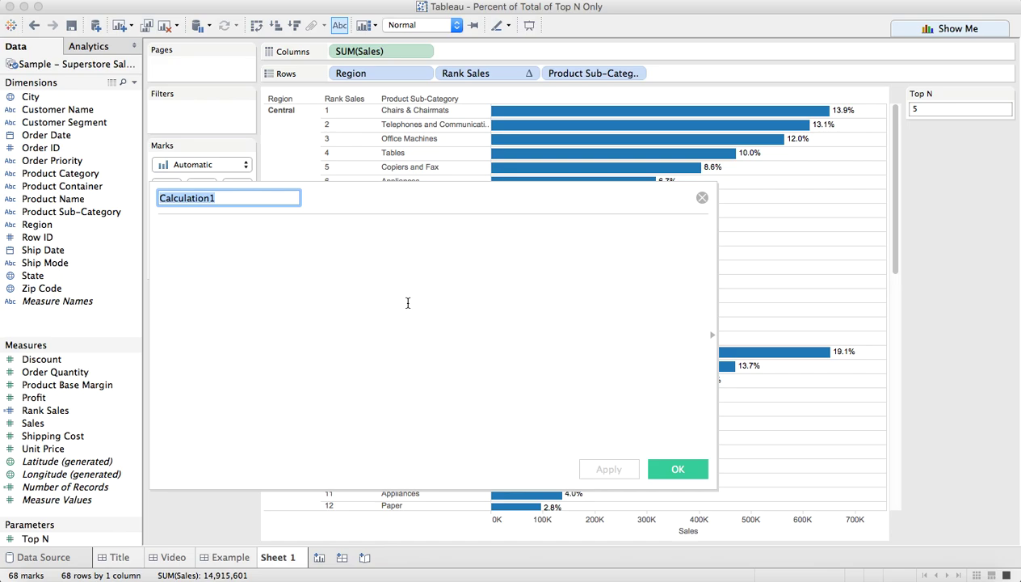
text(S)
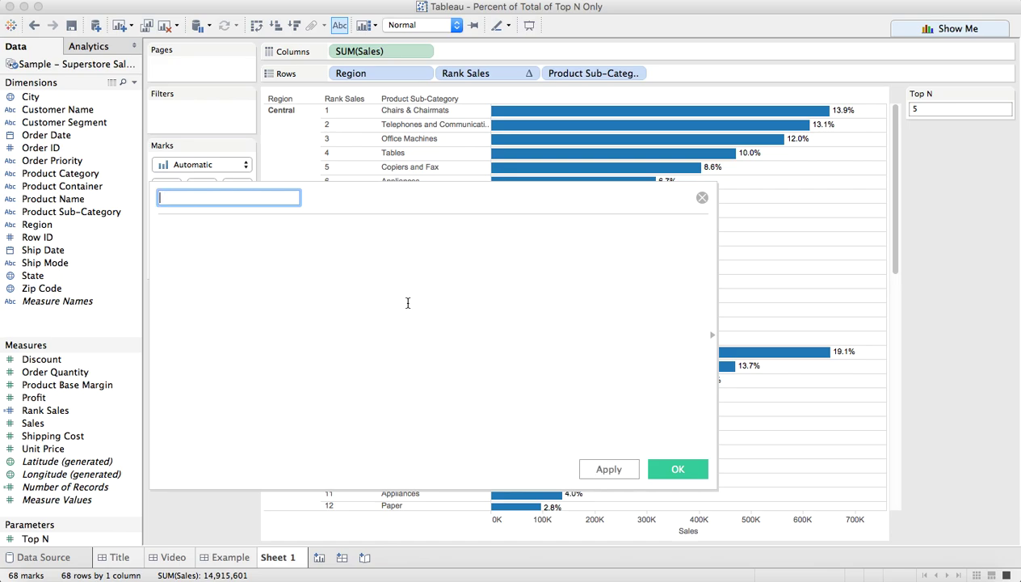
text(ank to Show)
key(Tab)
text(Rank)
key(Down)
key(Return)
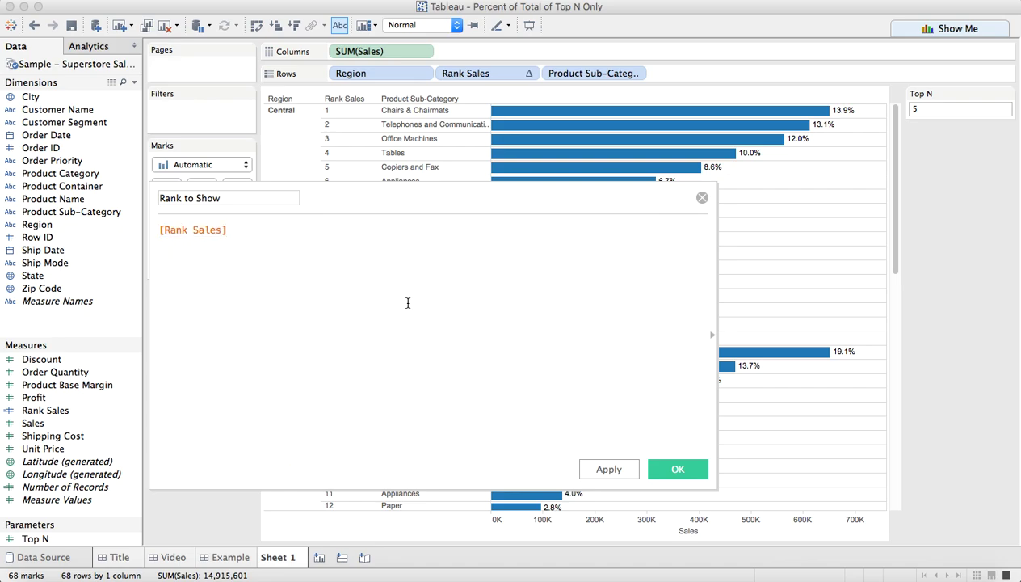
text(<=[Top)
key(Return)
click(682, 472)
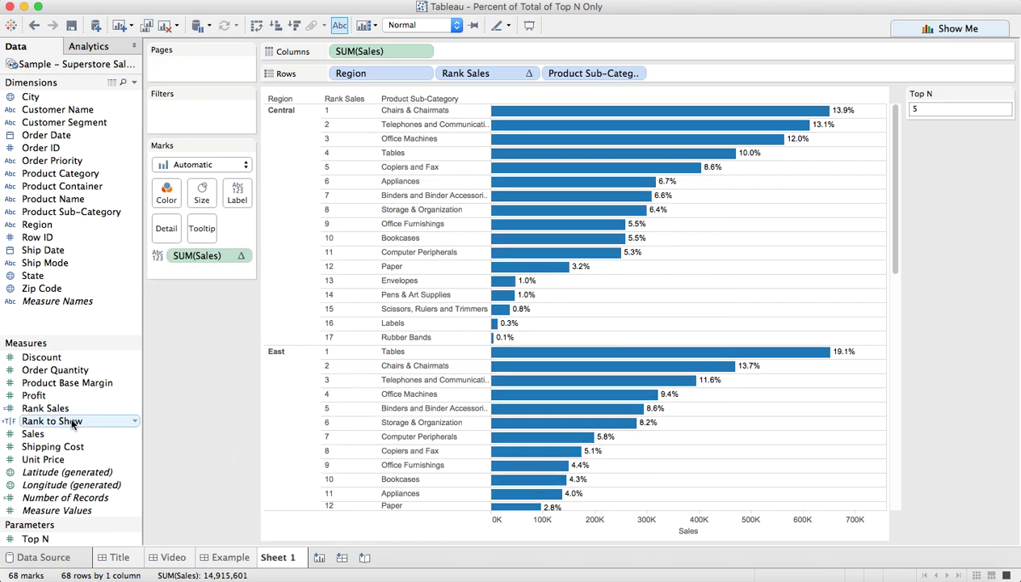
- Filter the view to Rank to Show = True and confirm the filter's table calculation settings
drag(51, 425, 181, 112)
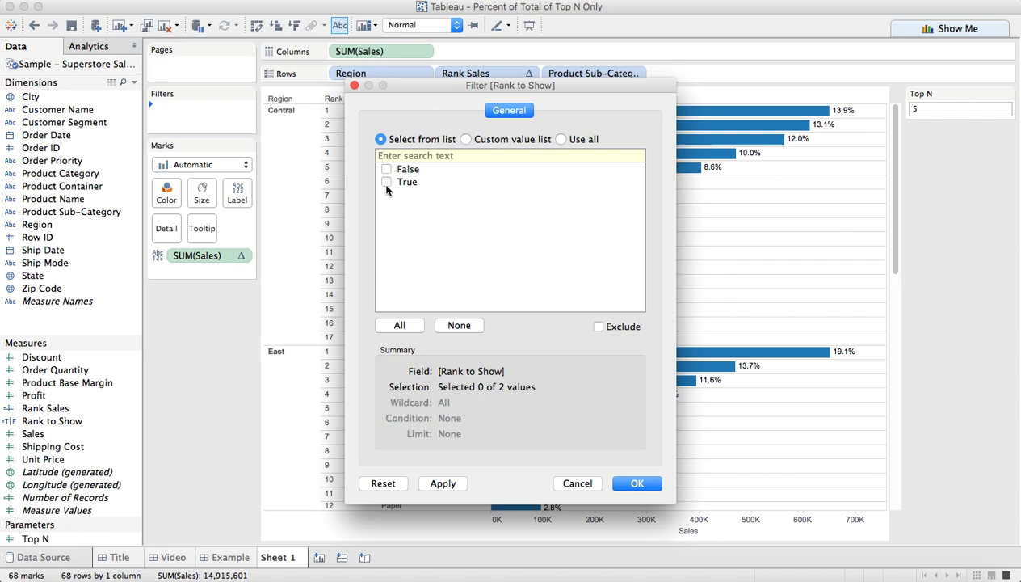
click(386, 182)
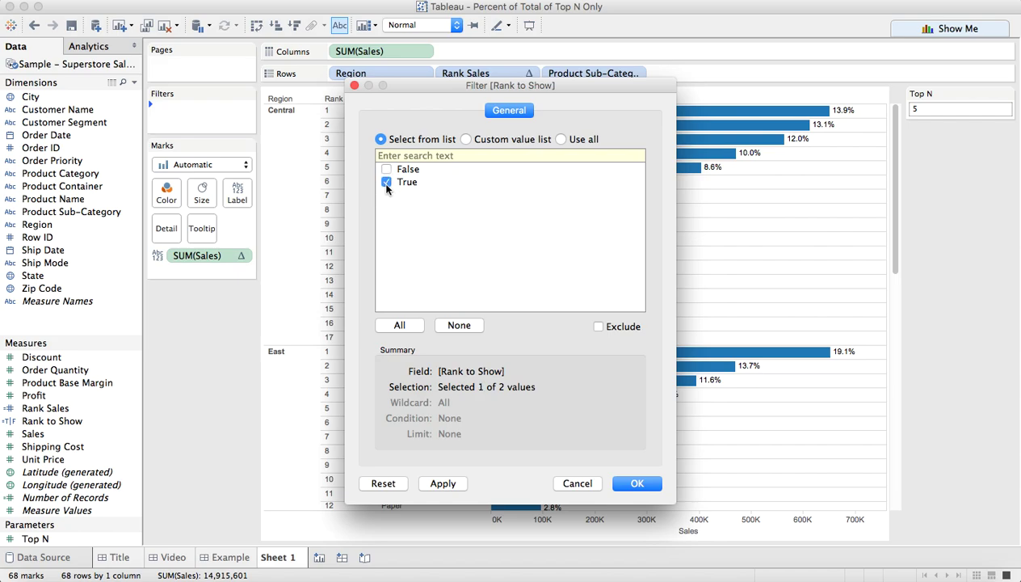
click(640, 483)
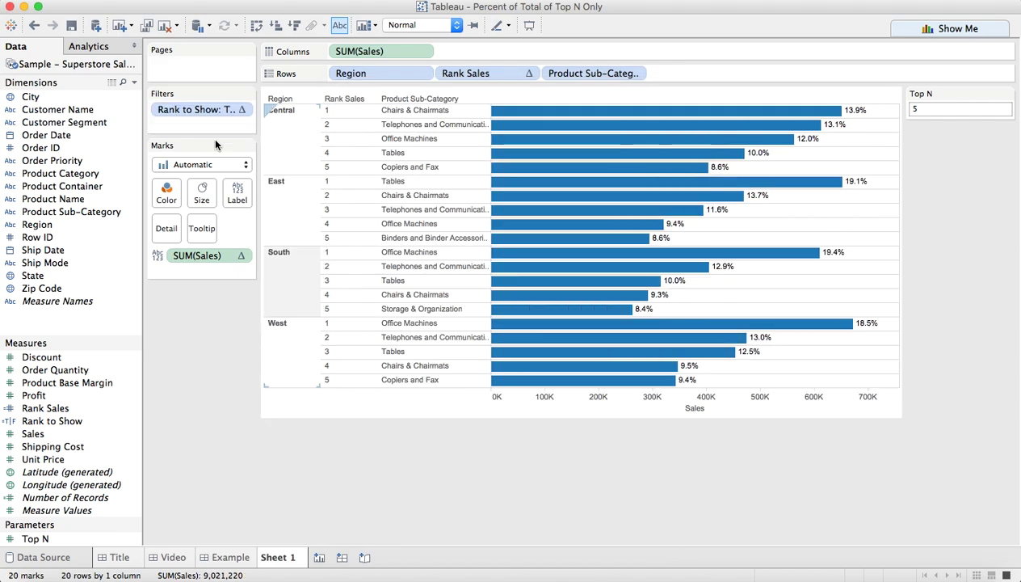
click(244, 109)
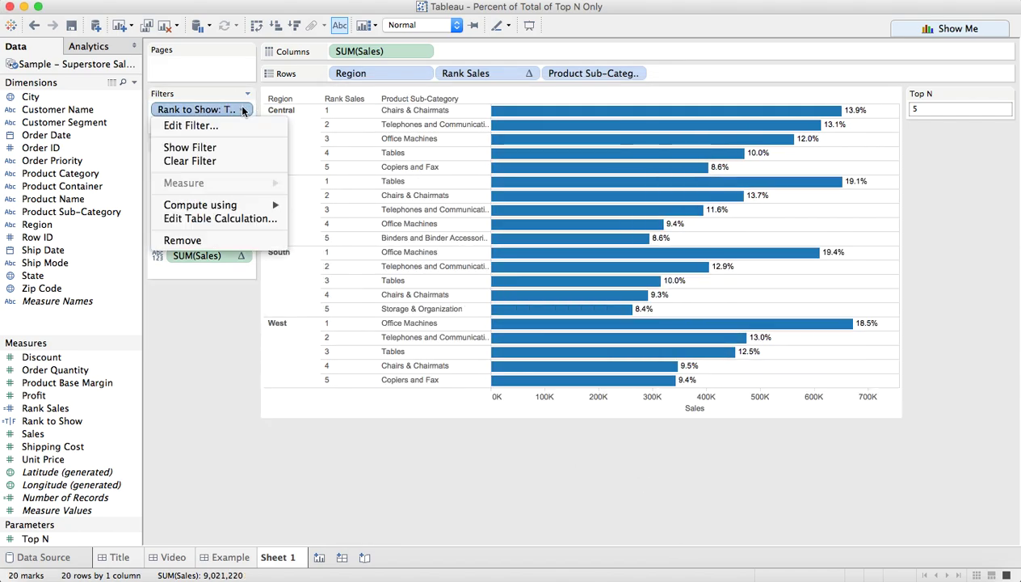
click(241, 219)
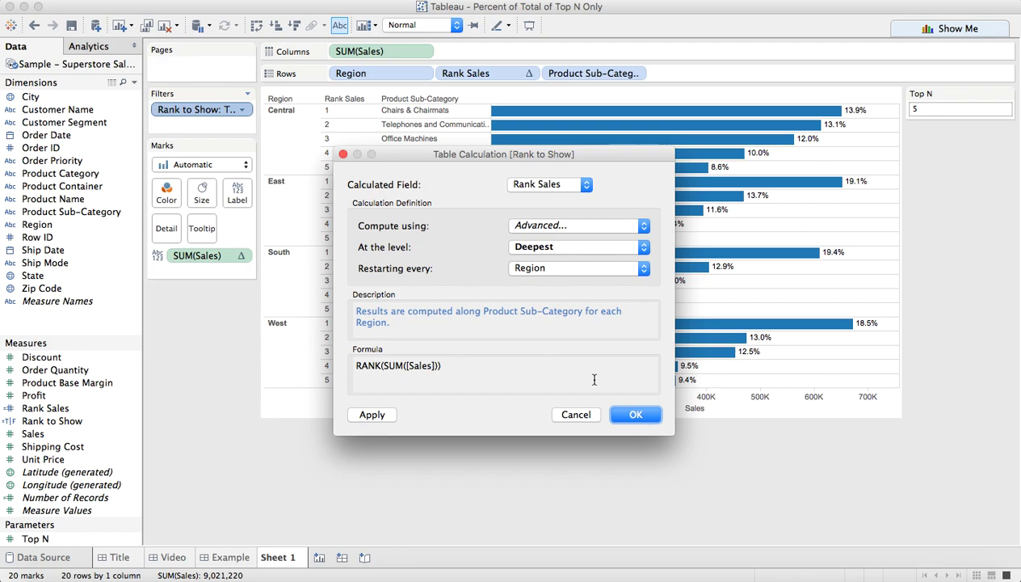
click(632, 416)
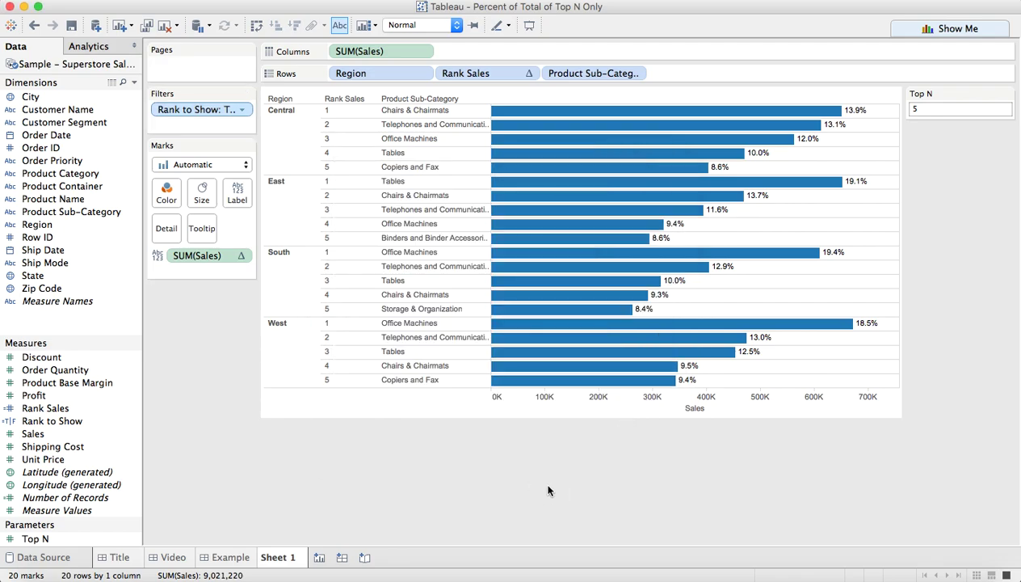
- Turn off the Rank Sales header, then select and deselect the five Central bars
click(529, 73)
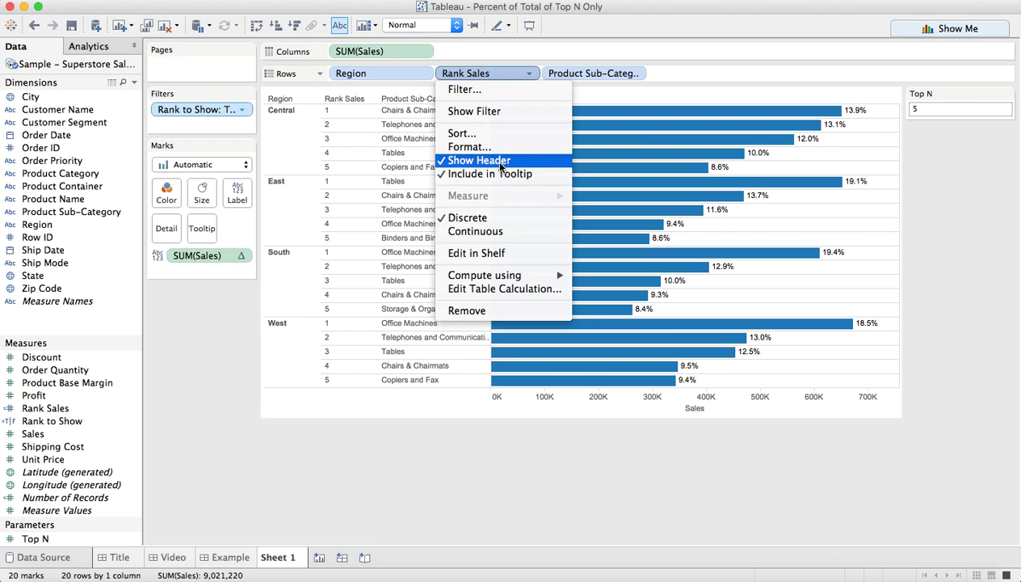
click(501, 165)
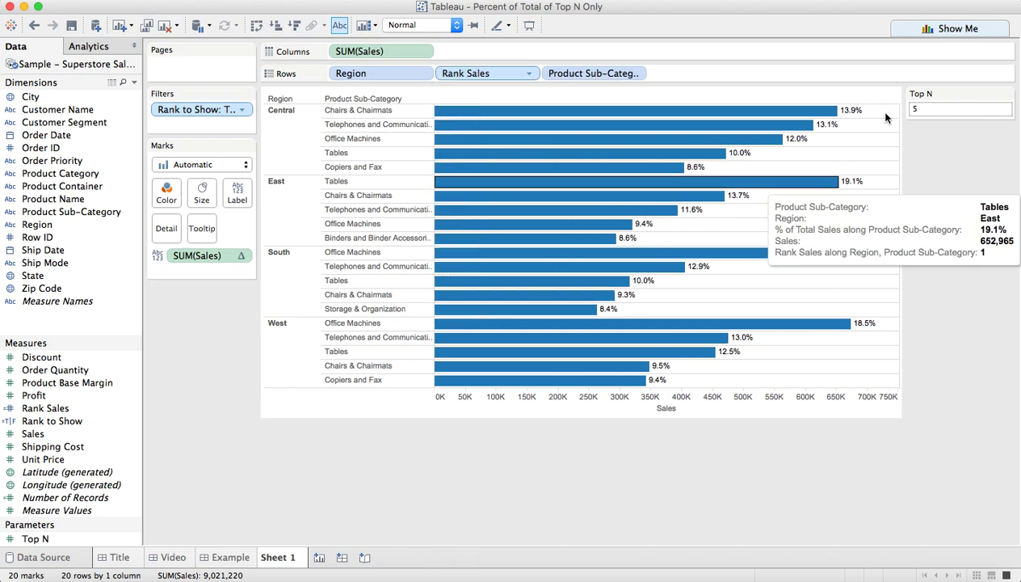
drag(874, 110, 656, 175)
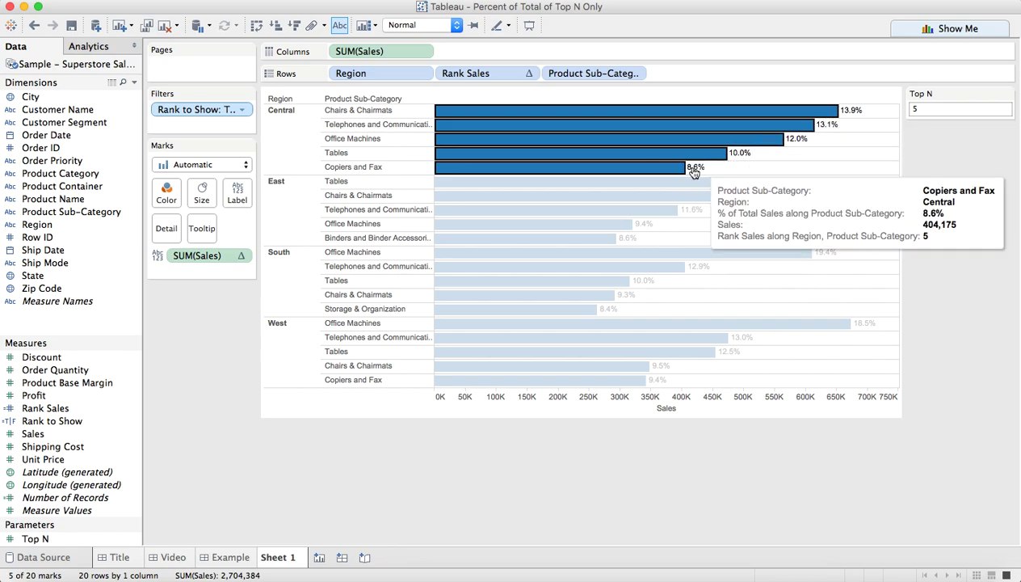
click(980, 201)
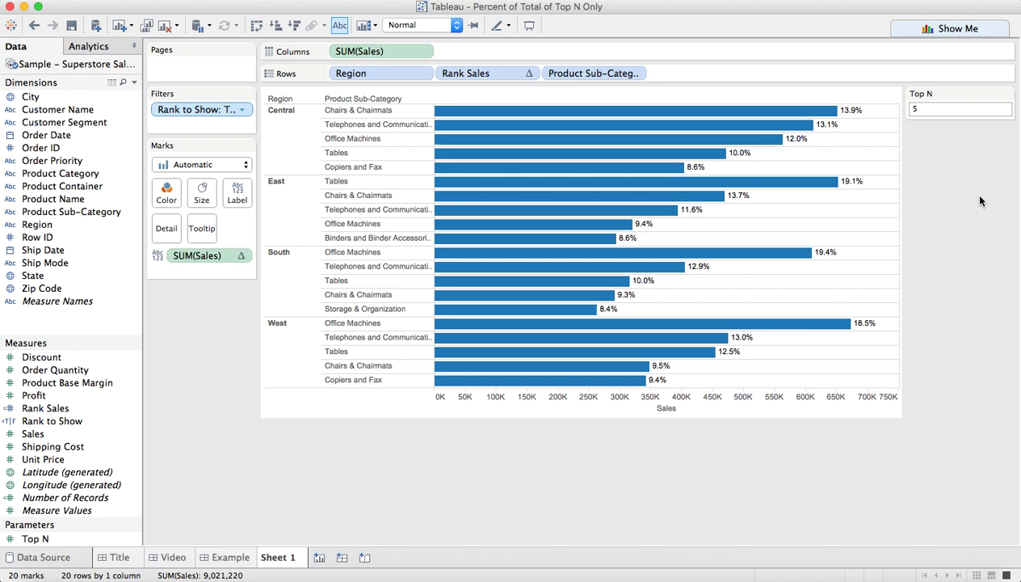
- Lighten the chart's row dividers by lowering the Row Divider Level in Format Borders
right_click(794, 227)
click(820, 282)
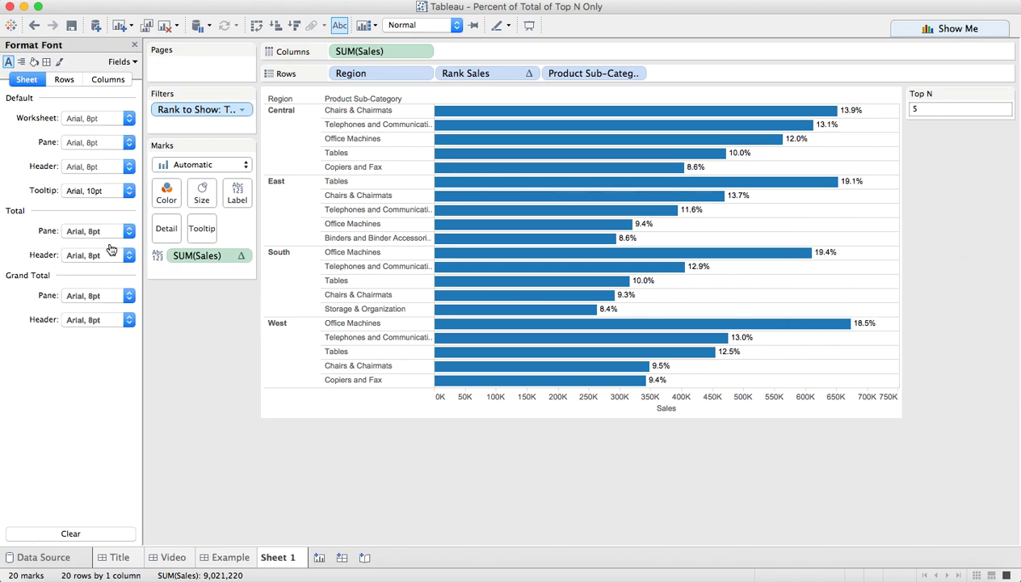
click(45, 61)
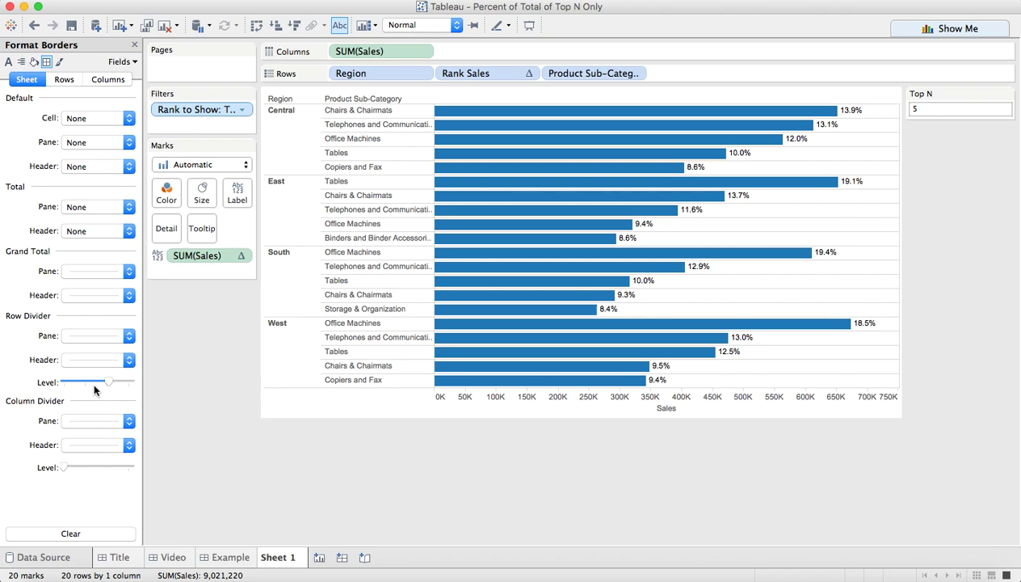
drag(108, 380, 85, 381)
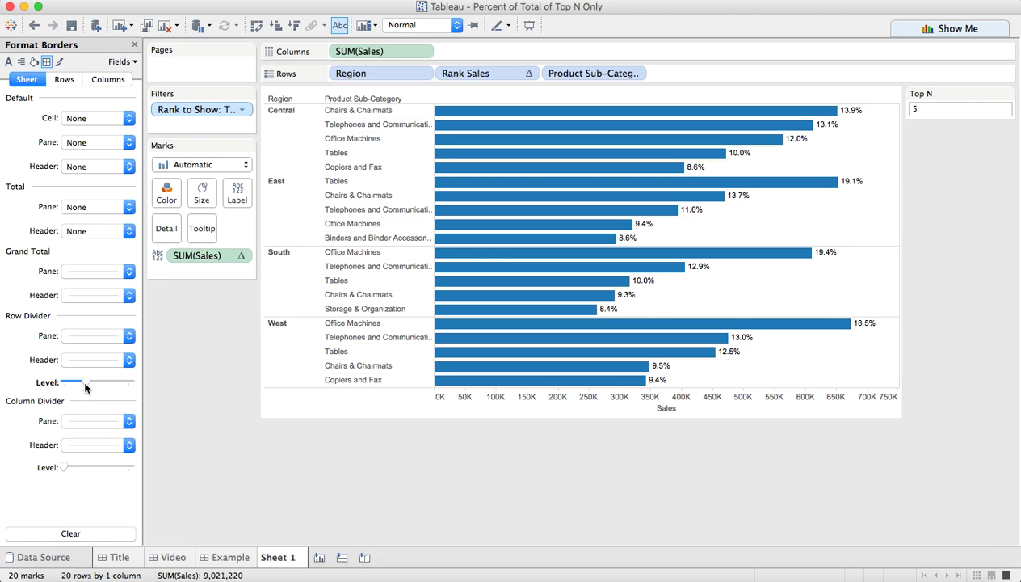
click(472, 473)
- Set the Worksheet font to Avenir, then close the Format pane
click(9, 61)
click(72, 118)
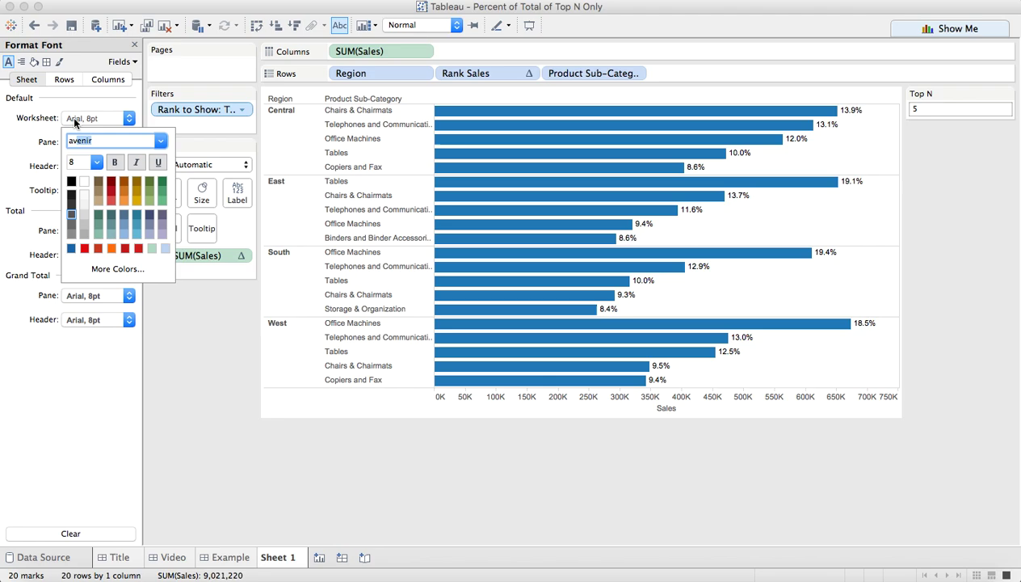
key(Tab)
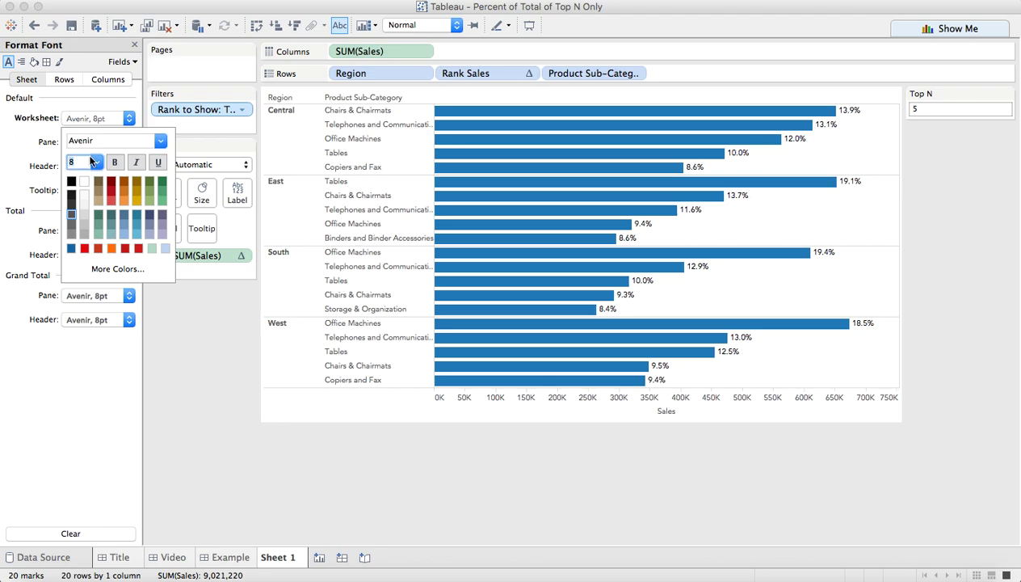
click(191, 375)
click(133, 46)
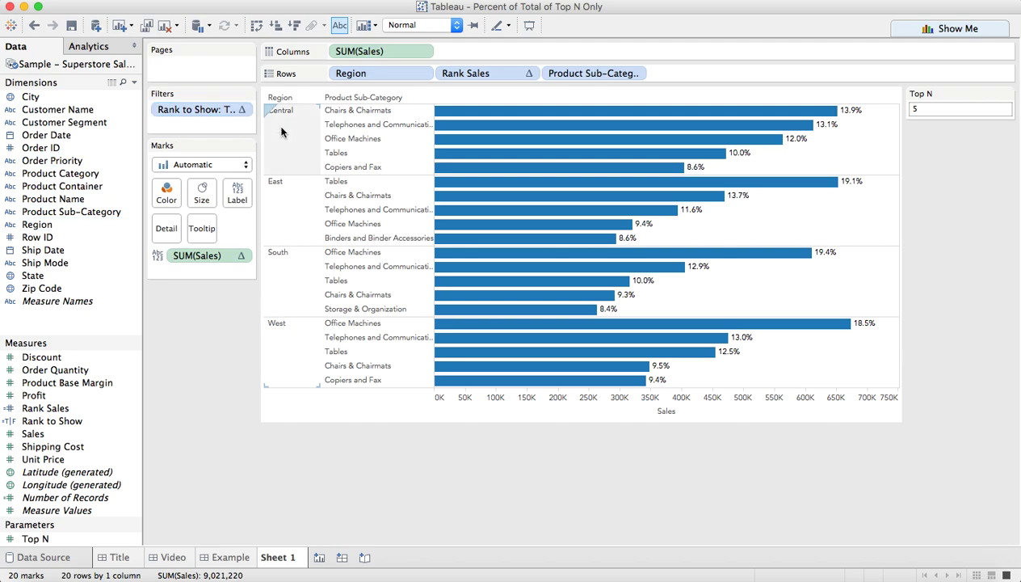
- Show Rank Sales as a header column formatted as whole numbers with a '.' suffix
click(527, 73)
click(502, 158)
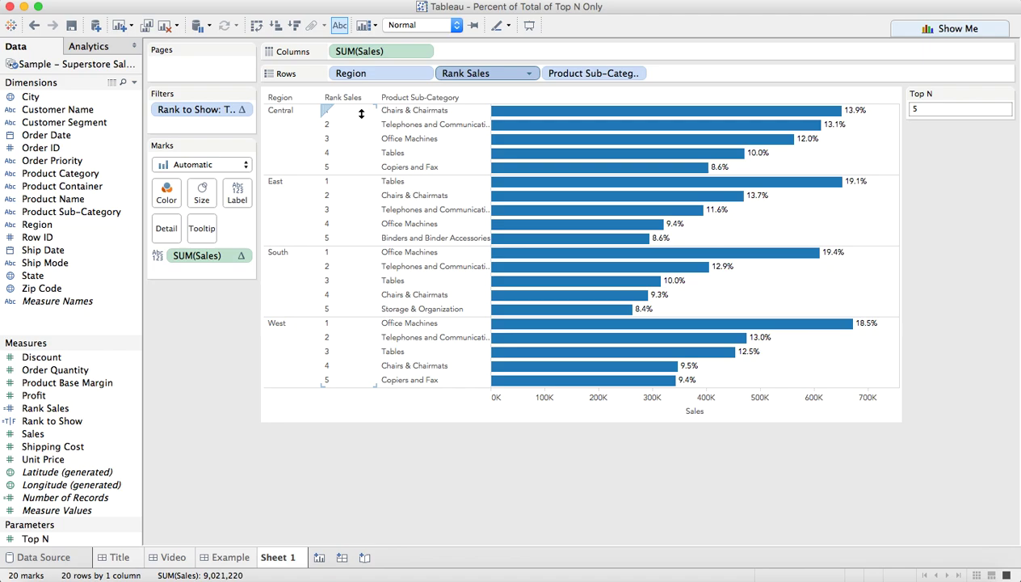
right_click(327, 111)
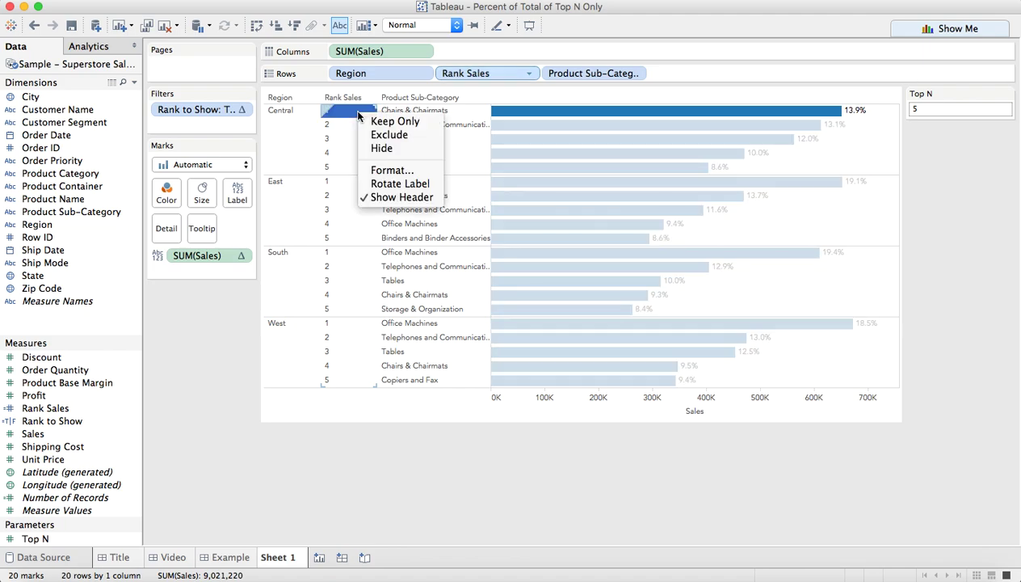
click(389, 169)
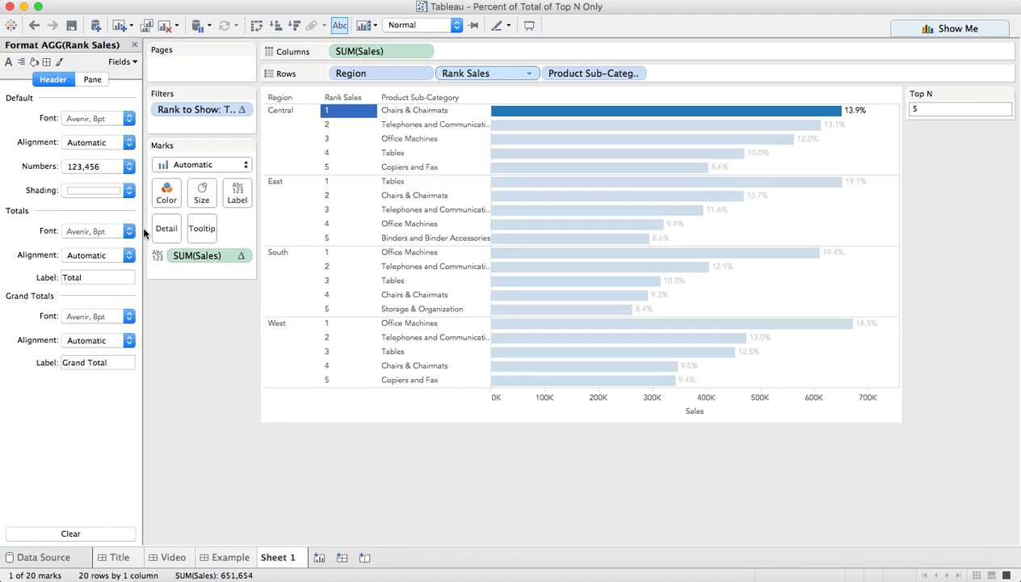
click(77, 167)
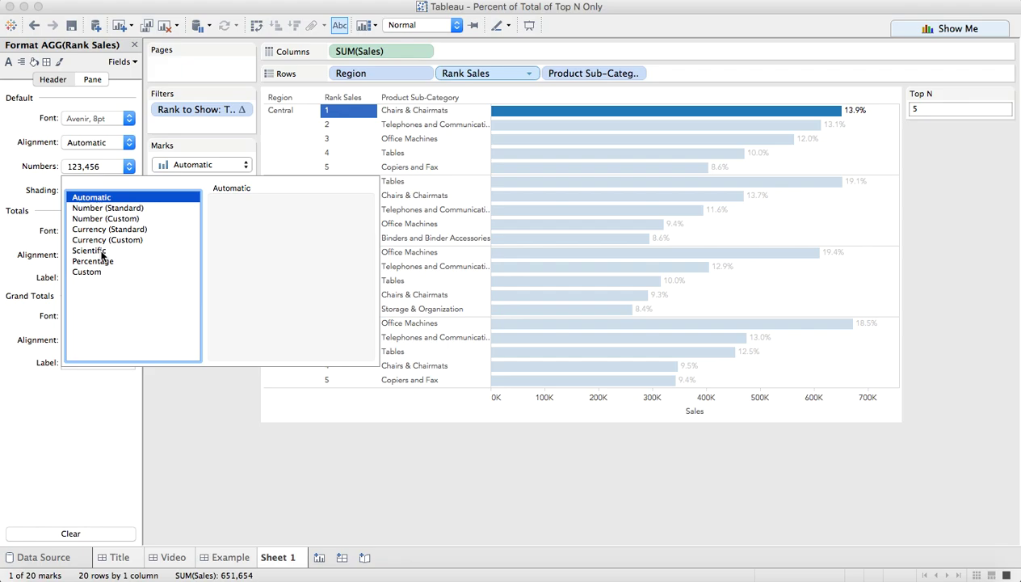
click(105, 219)
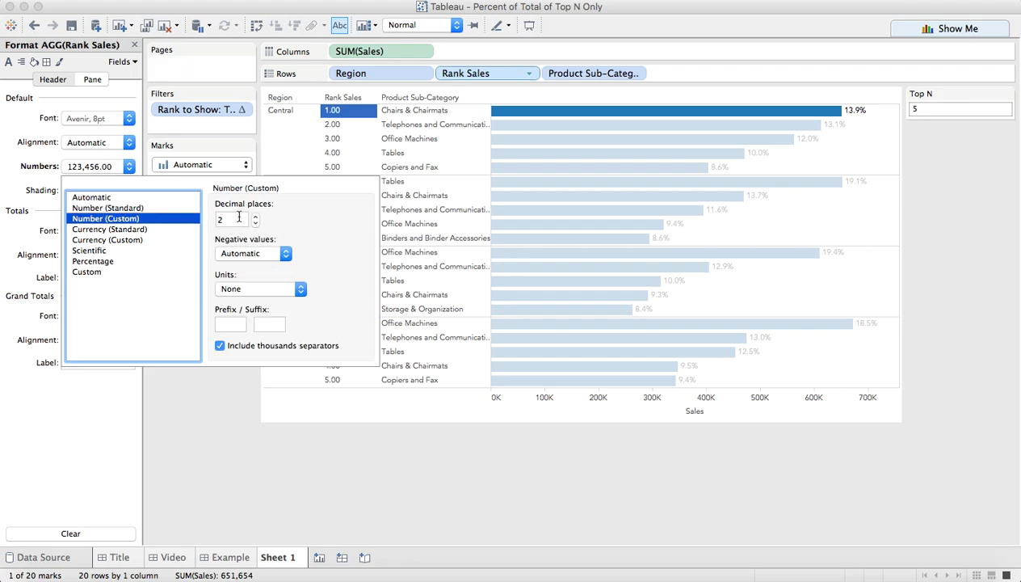
click(255, 223)
click(255, 224)
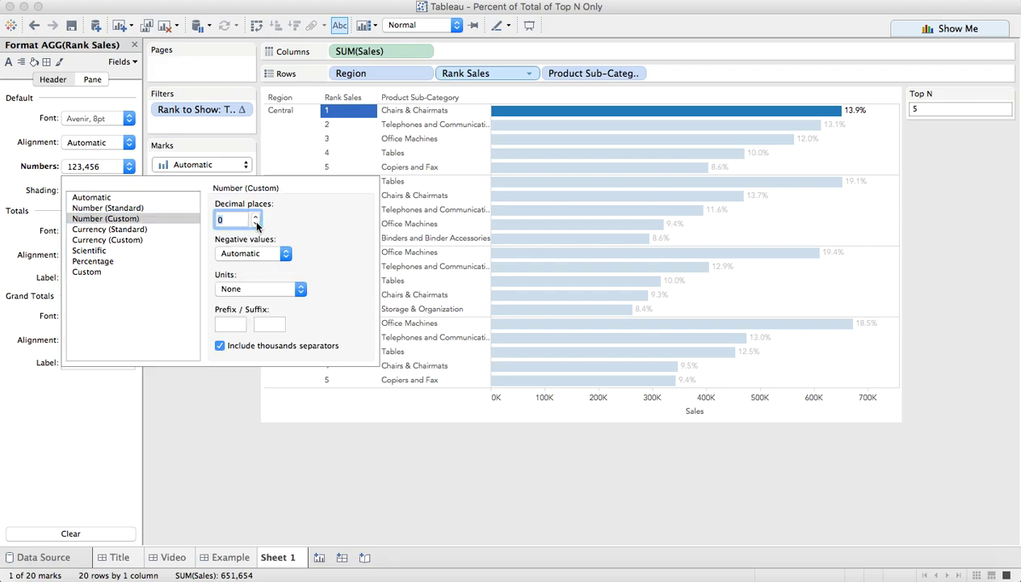
click(276, 325)
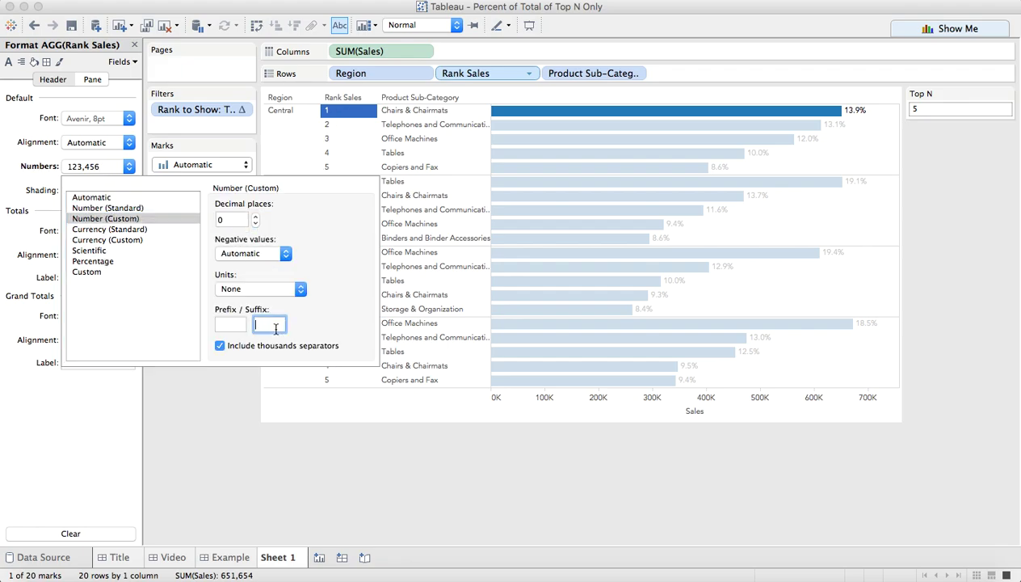
click(228, 413)
- Right-align the rank numbers and narrow the rank column
click(97, 143)
click(121, 207)
click(215, 408)
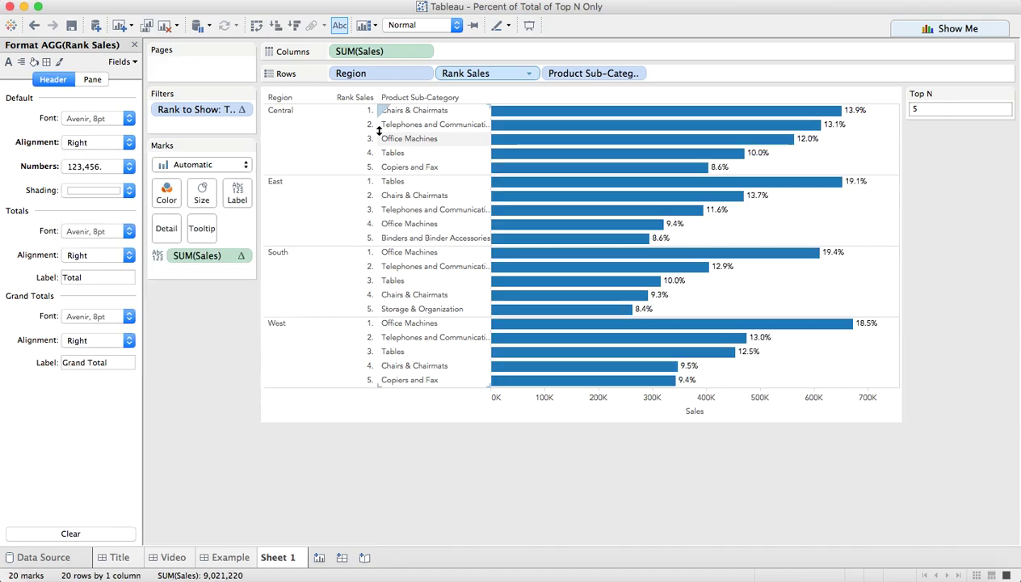
drag(378, 130, 352, 130)
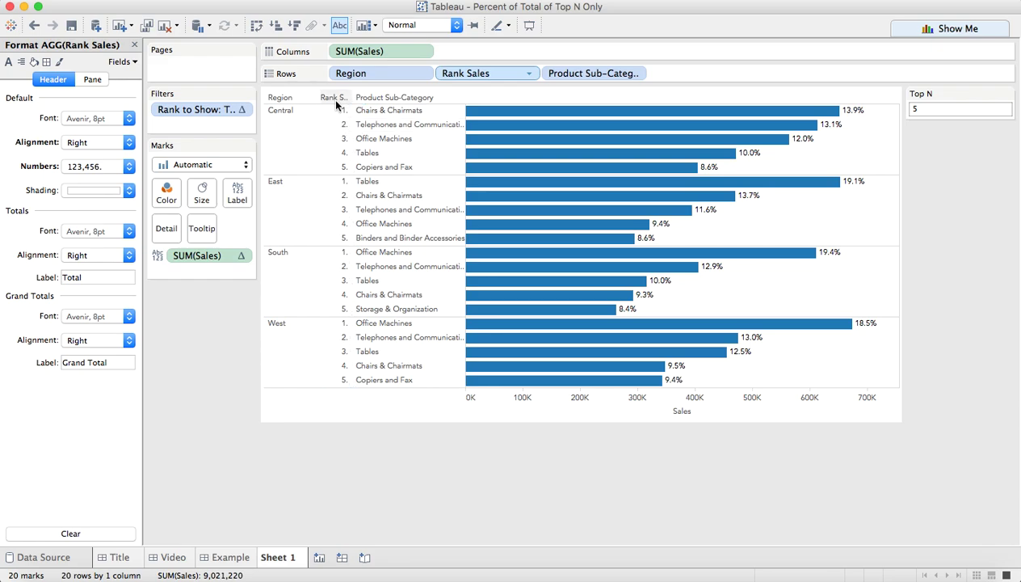
- Narrow the rank column further, keep the row field labels, and close the Format pane
click(347, 108)
drag(350, 108, 360, 110)
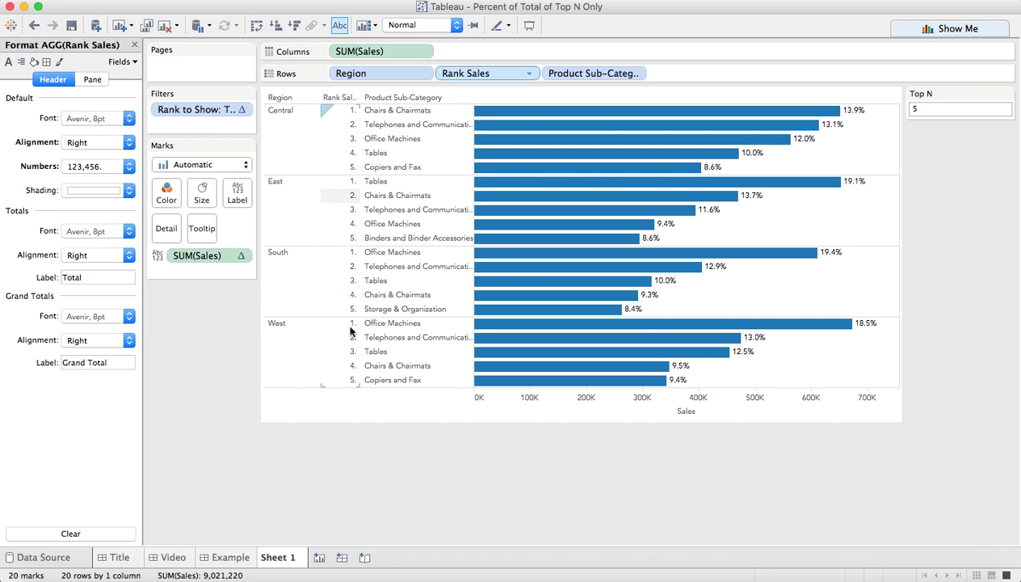
right_click(338, 98)
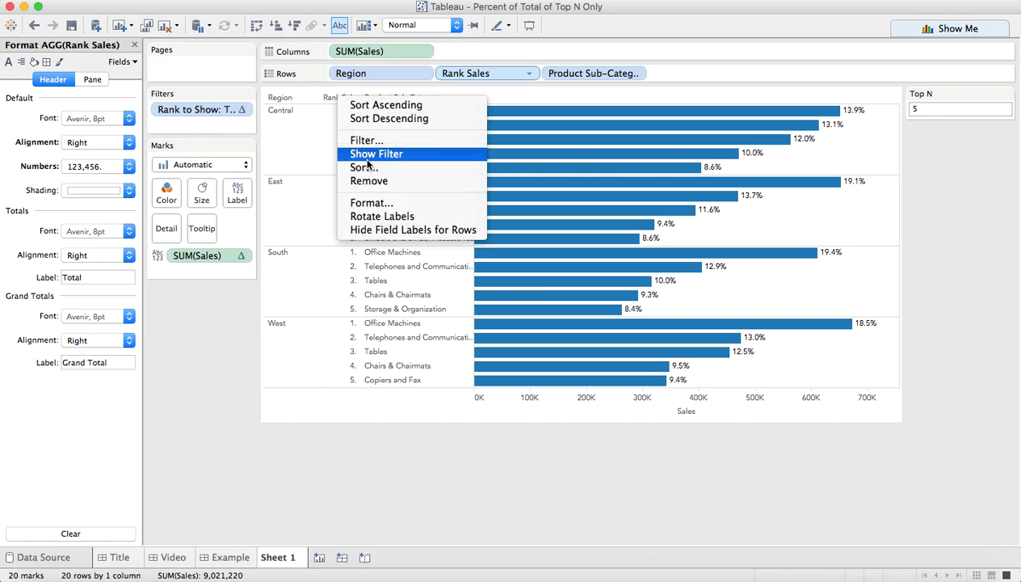
click(392, 229)
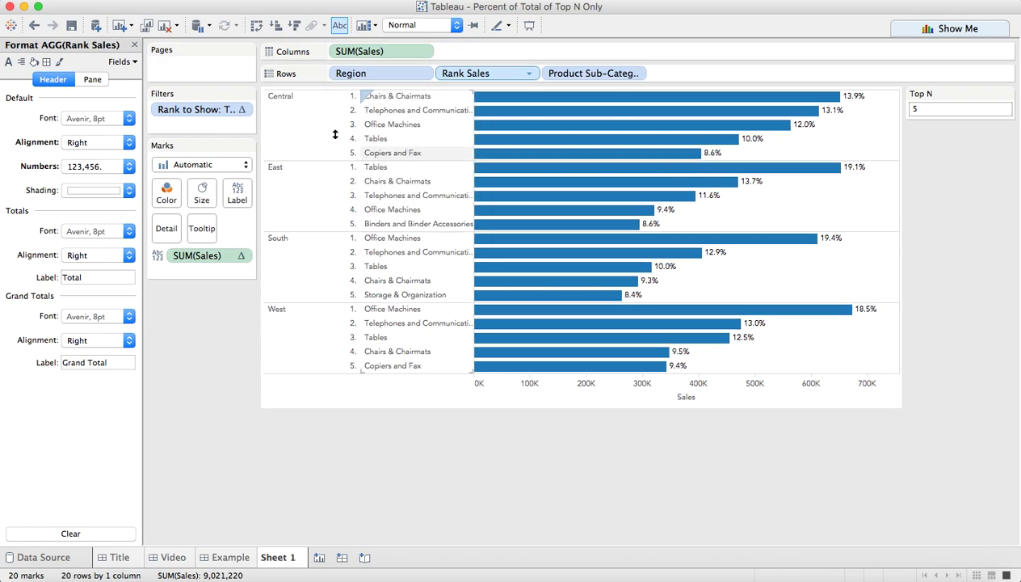
click(34, 25)
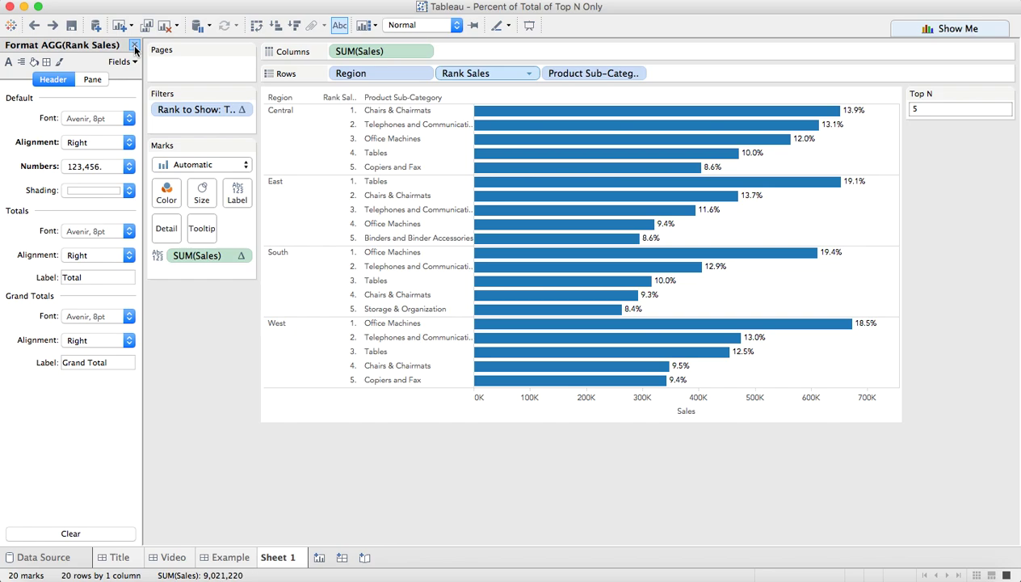
click(134, 44)
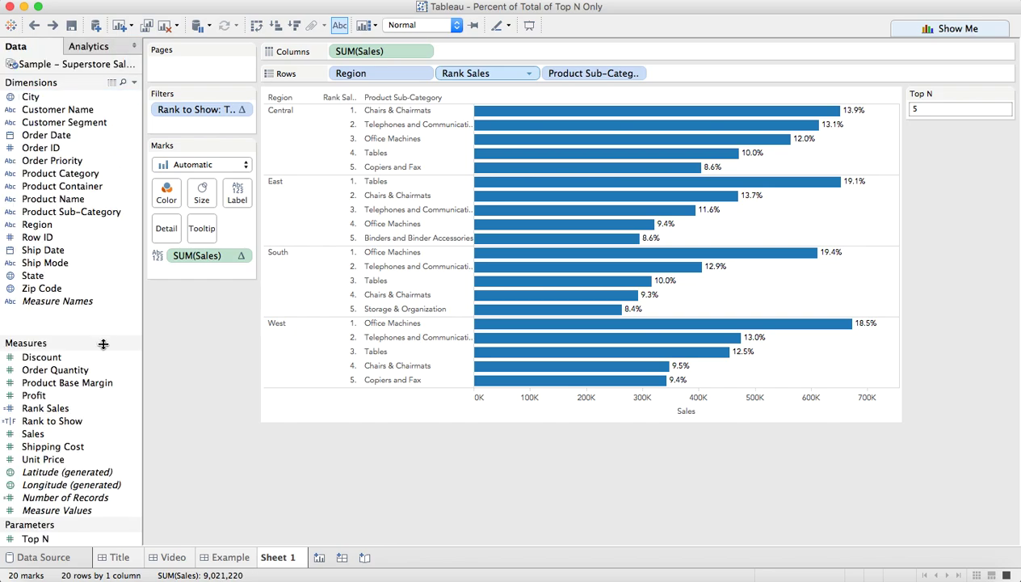
- Rename the Rank Sales measure to 'Rank' and narrow its column beside the sub-categories
right_click(48, 407)
click(85, 213)
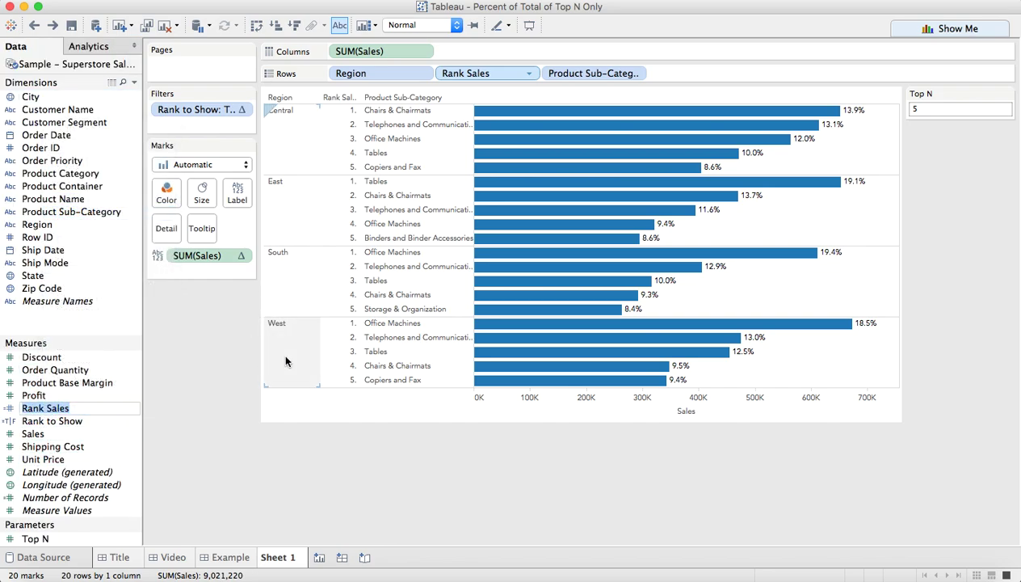
text(Rank)
key(Return)
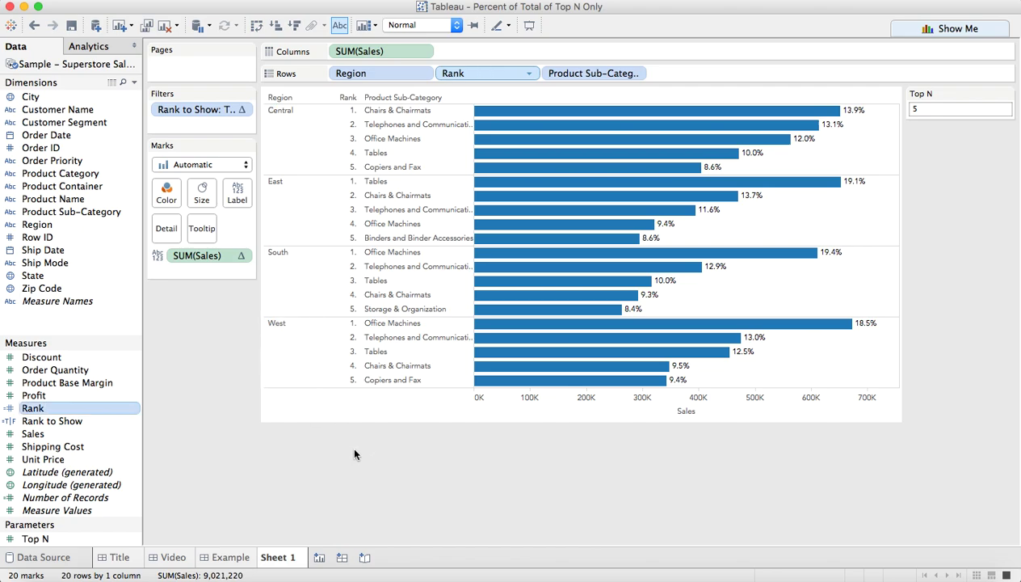
drag(360, 163, 346, 163)
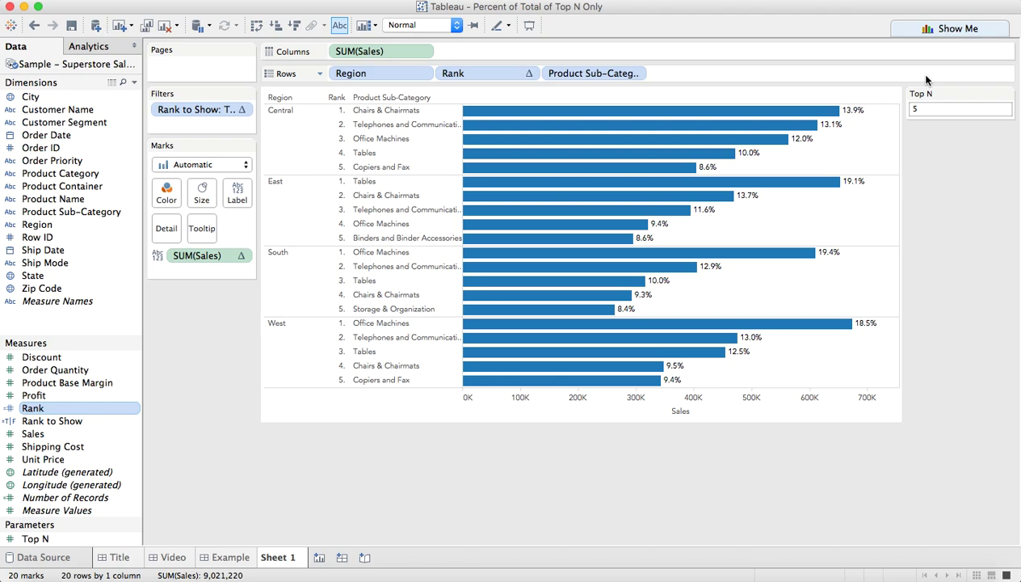
- Set the Top N parameter to 15
click(910, 110)
text(1)
key(Return)
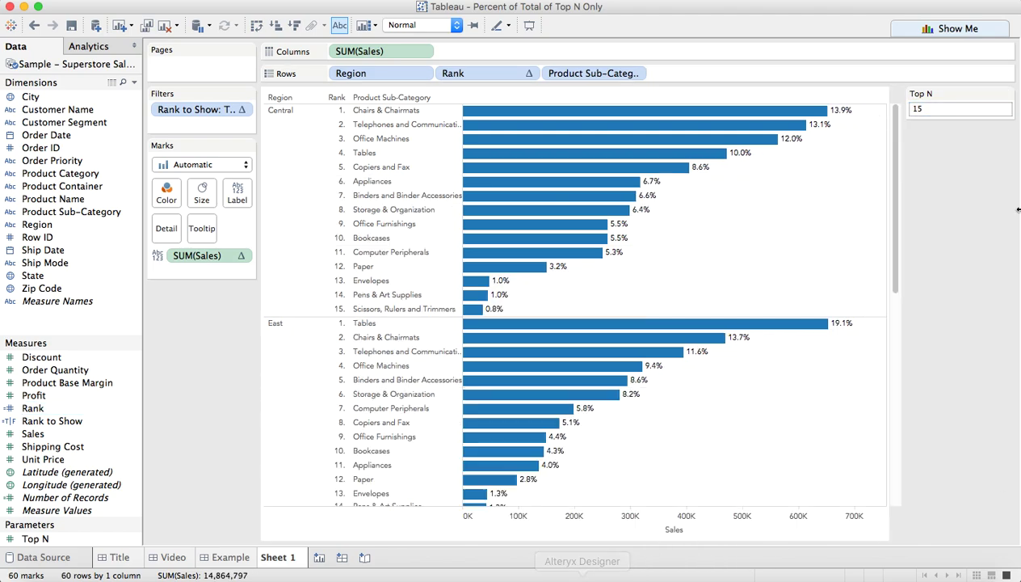
- Change Top N to 3 and check the bar tooltips, e.g. East Tables at 19.1%
click(923, 108)
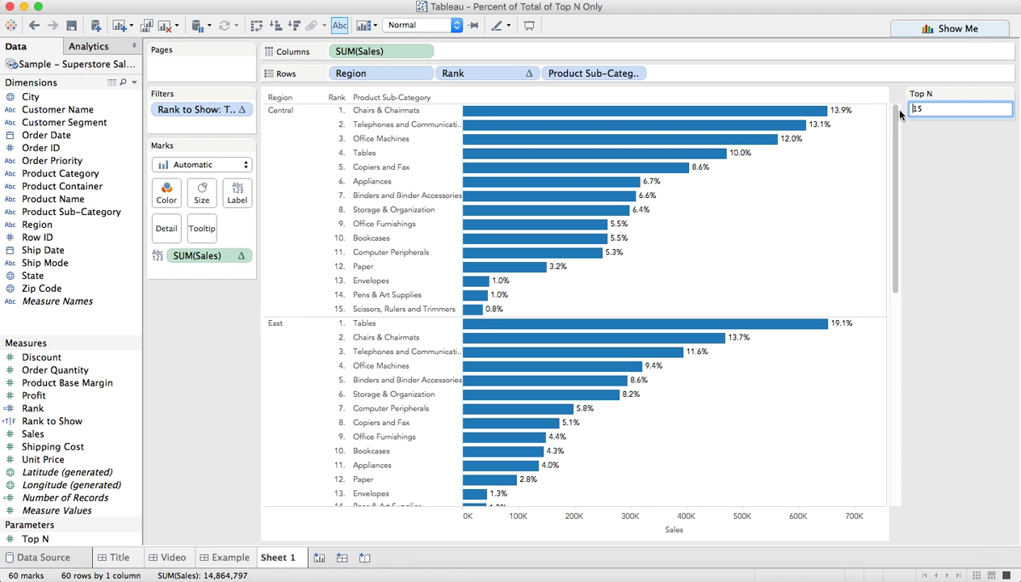
double_click(920, 108)
text(3)
key(Return)
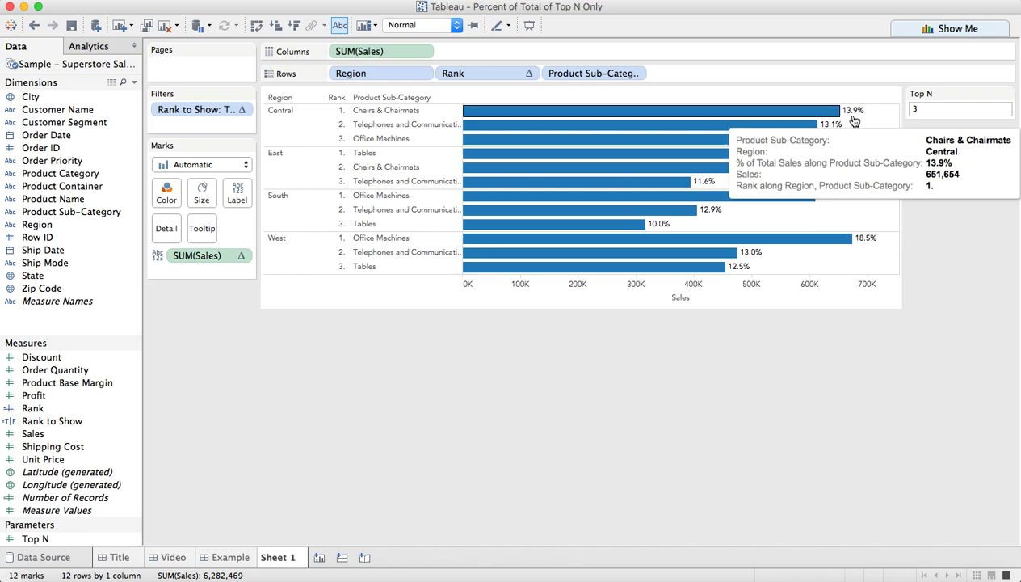
mouse_move(799, 144)
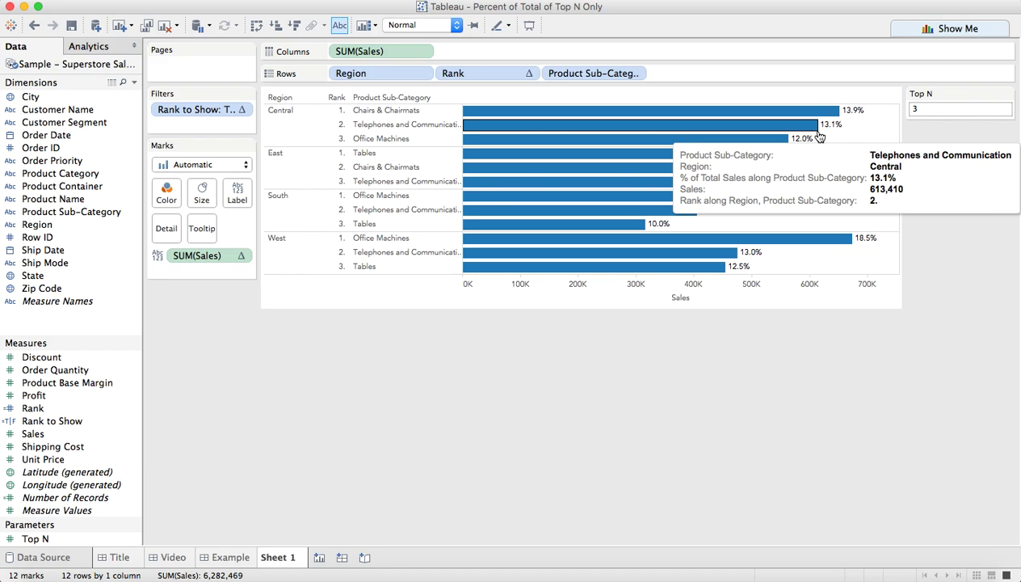
mouse_move(830, 120)
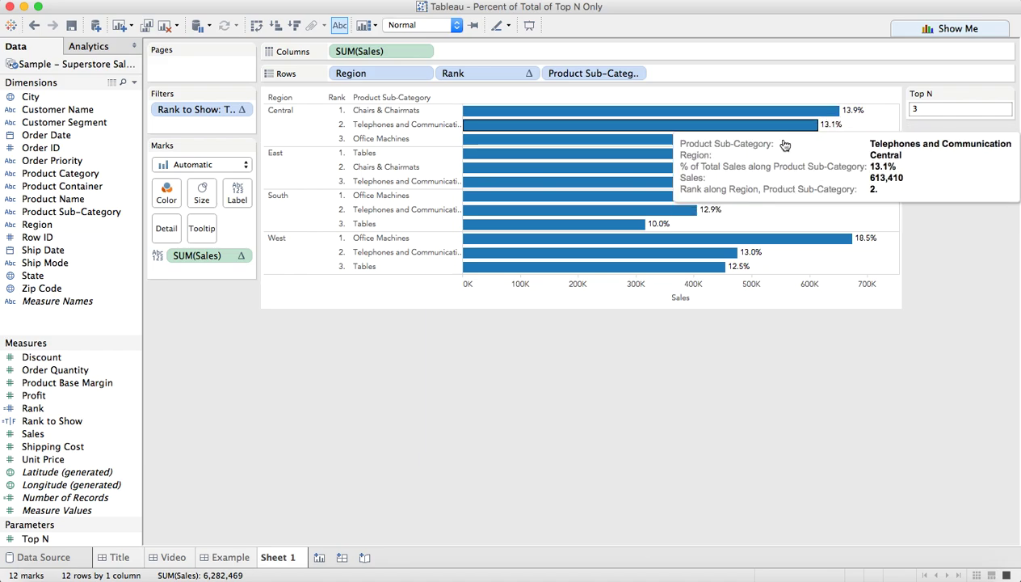